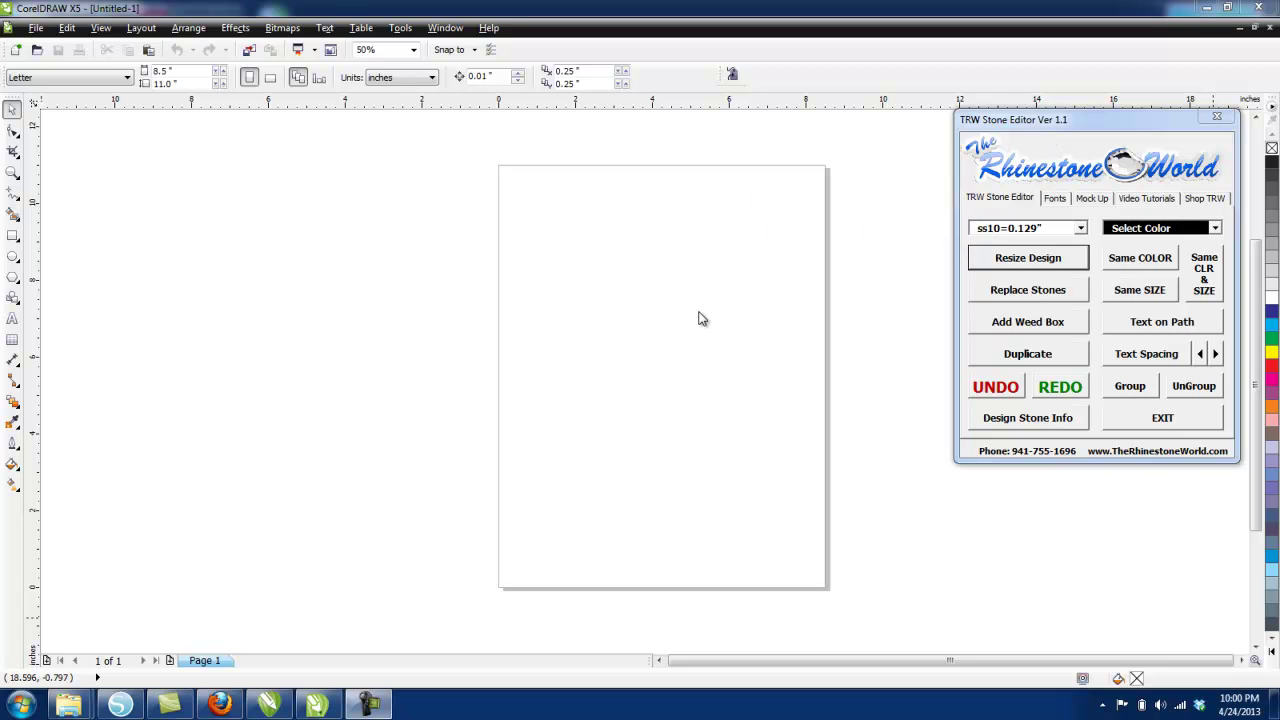
Step: Add the artistic text "Soccer" in the upper half of the page and select it as an object
left_click_drag(987, 127, 975, 149)
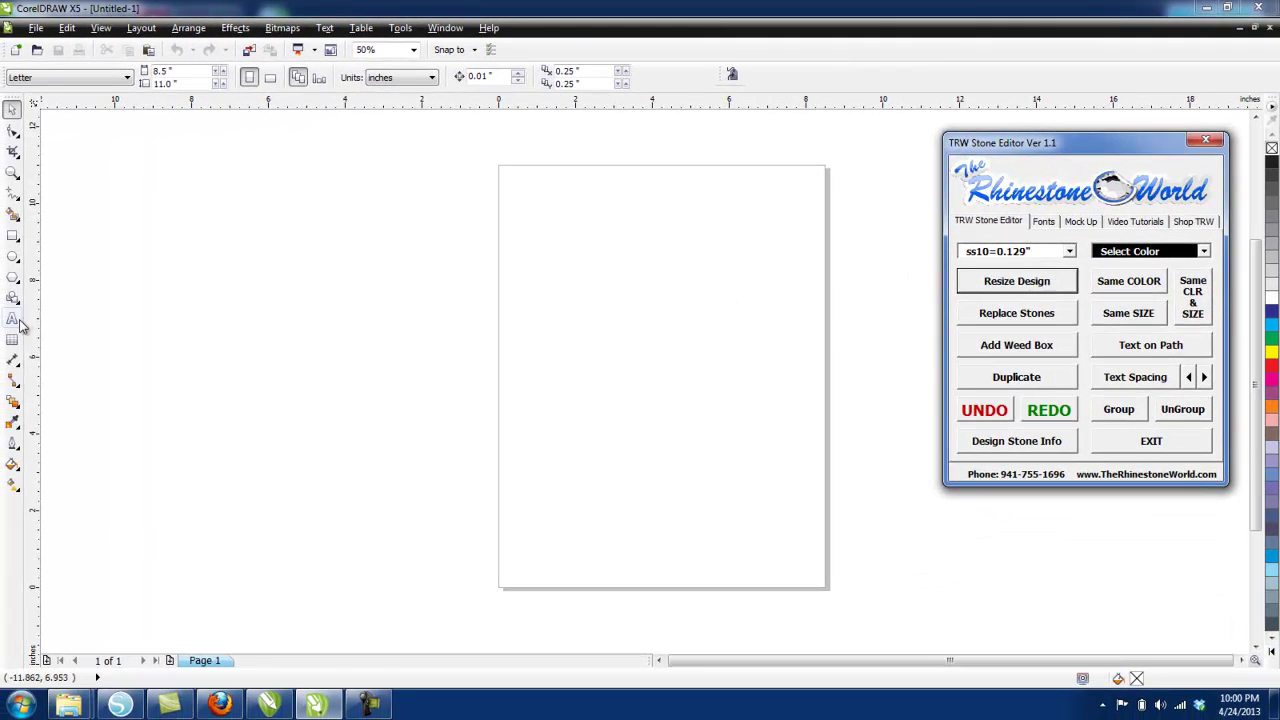
left_click(13, 319)
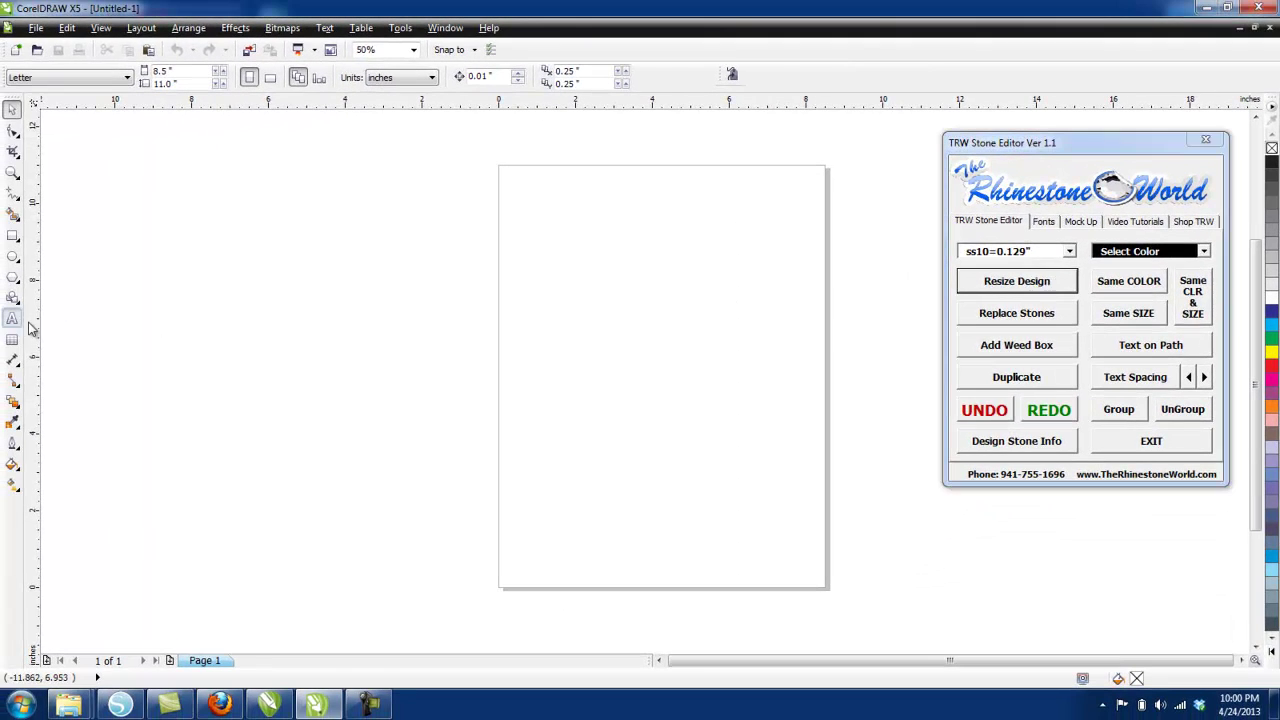
left_click(563, 325)
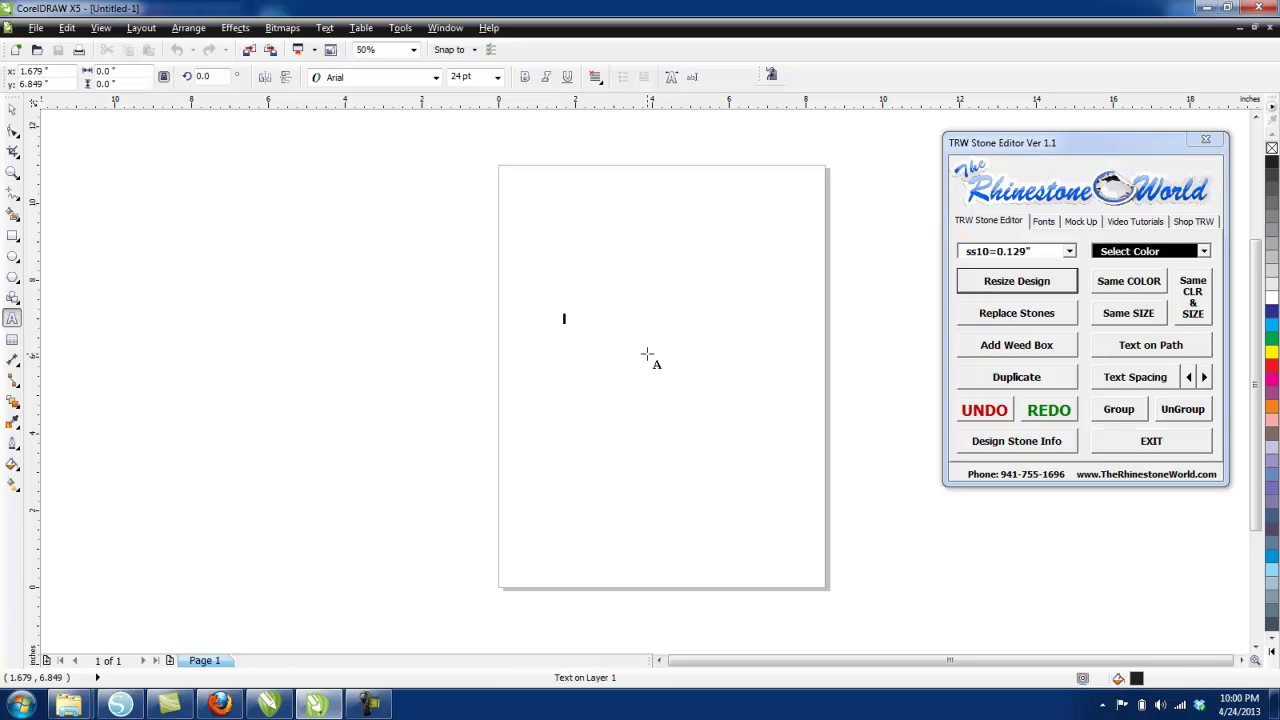
type("Soccer")
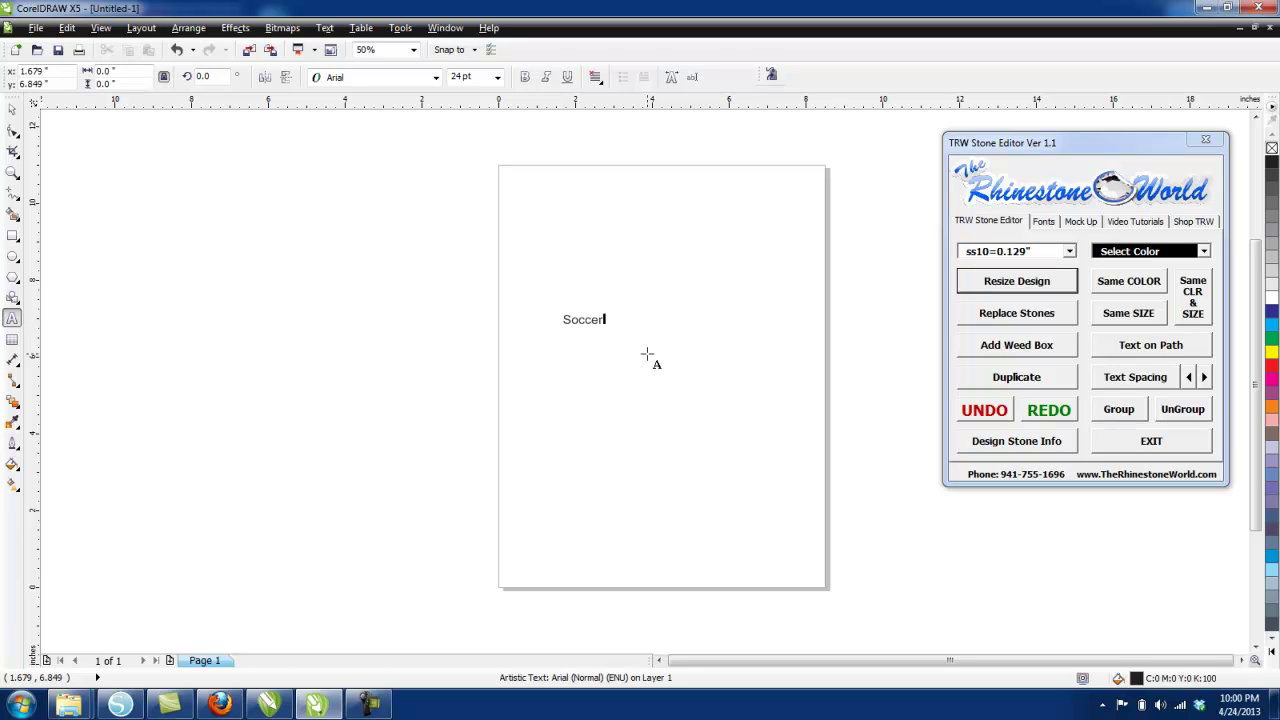
left_click(12, 108)
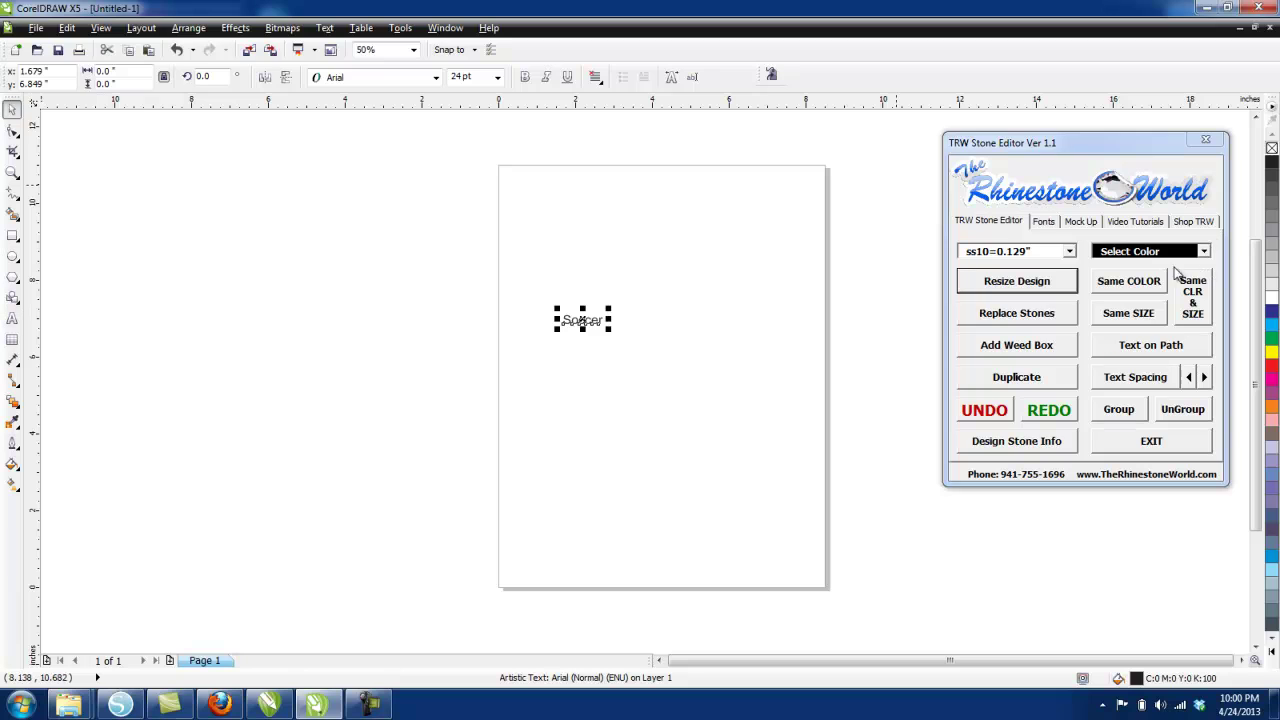
Step: Search the stone editor's fonts for "trw" and apply TRW 90 Script RFF6 to the Soccer text
left_click(1043, 222)
left_click(1027, 257)
type("tr")
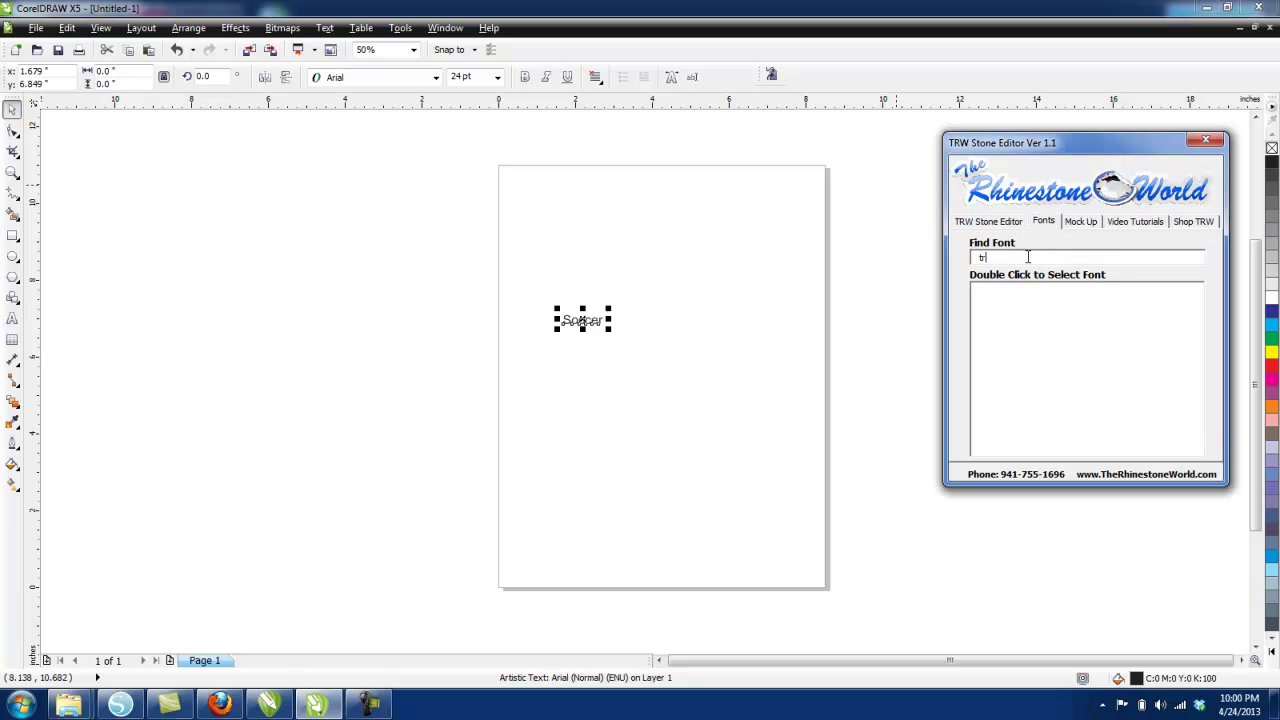
type("w")
left_click_drag(1198, 338, 1207, 455)
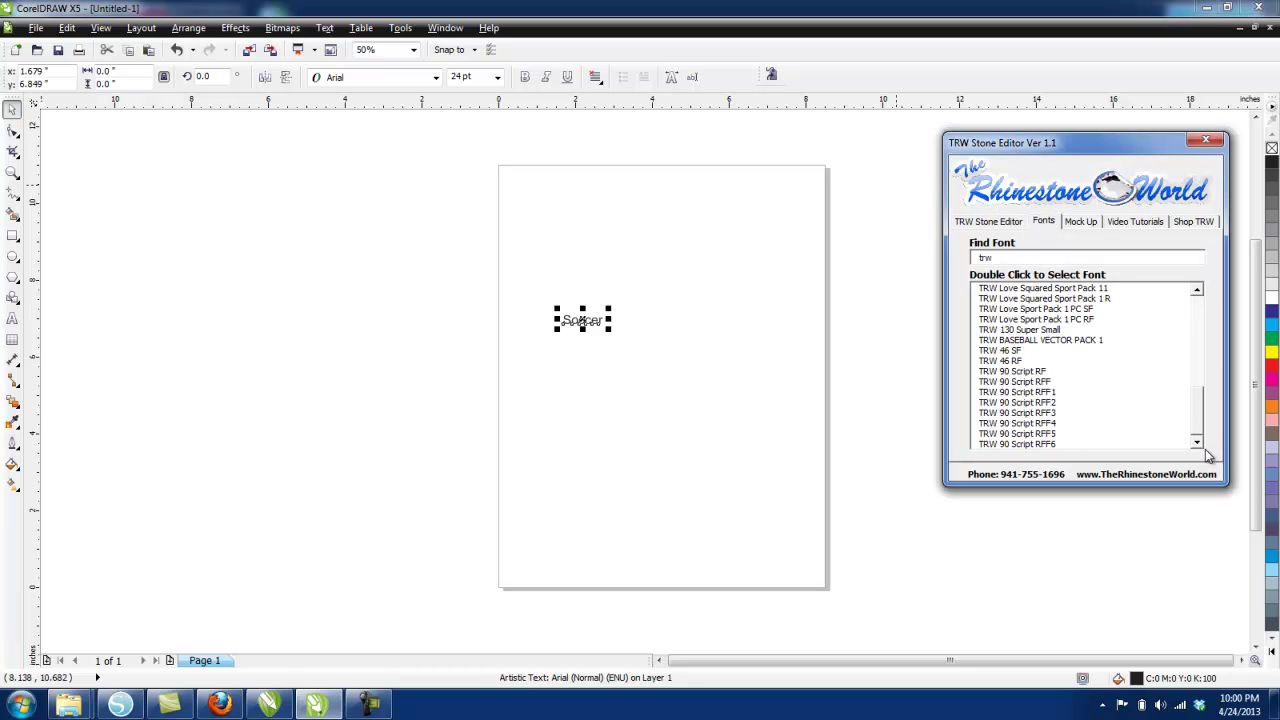
double_click(1050, 446)
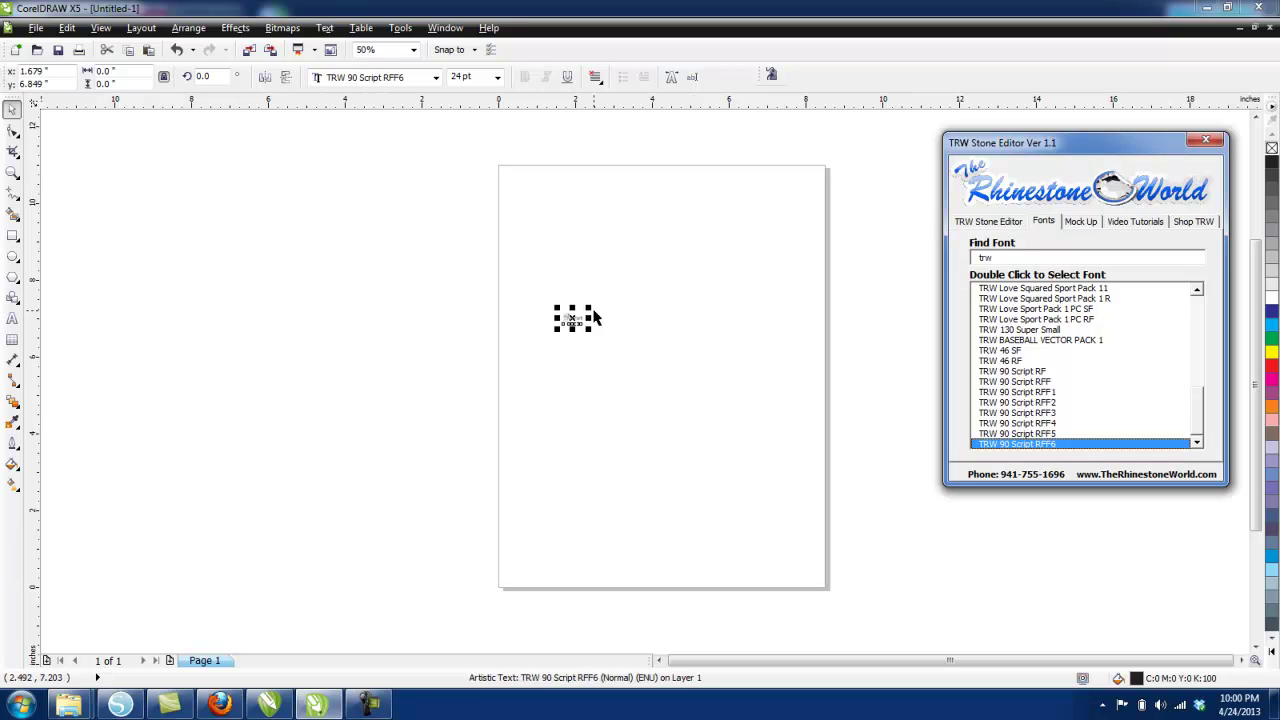
Step: Enlarge the Soccer text to about 3.86 by 2.06 inches and resize the design for ss10 (0.129") stones
left_click_drag(591, 301, 717, 240)
left_click(978, 224)
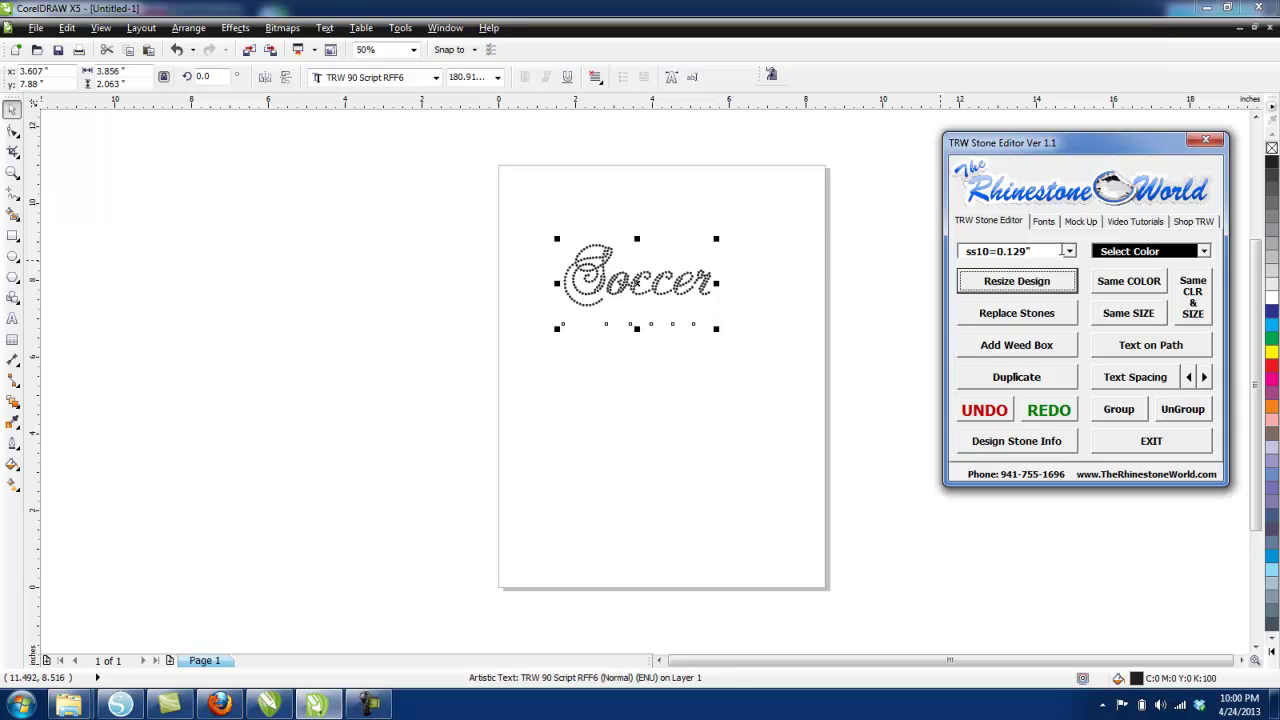
left_click(1016, 283)
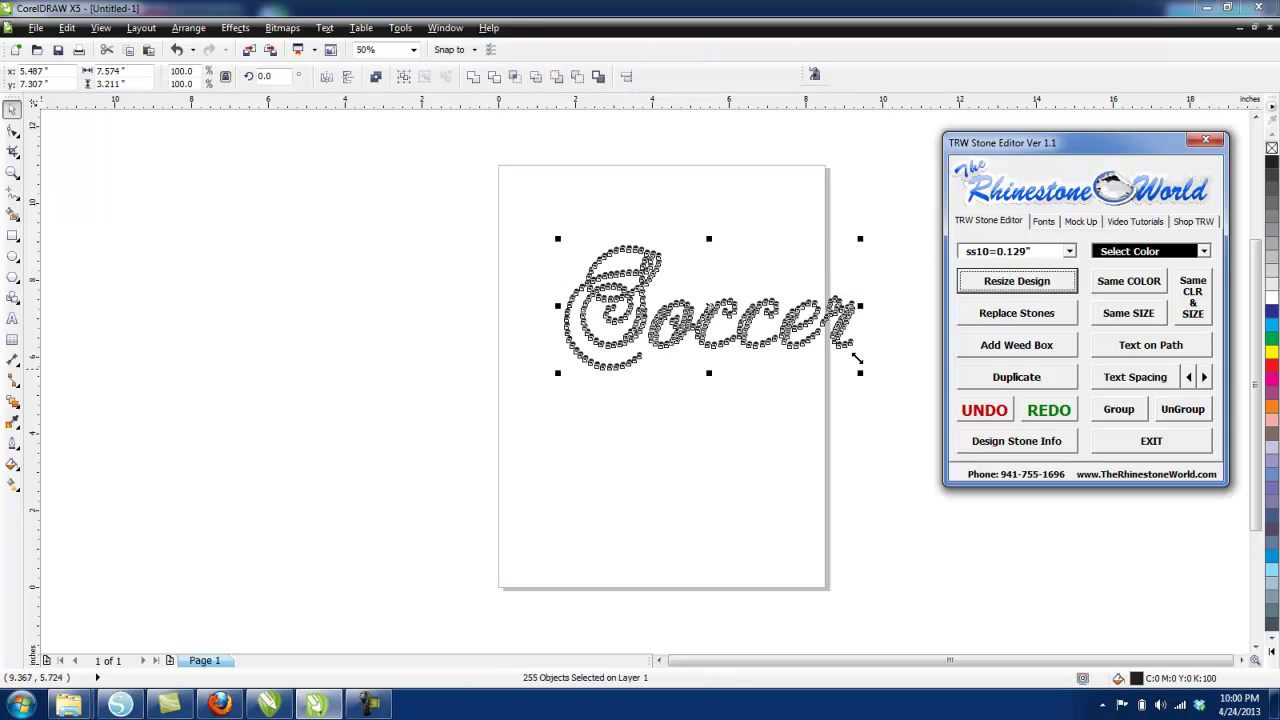
Step: Fill the gap in the stone row joining the e and r with a copied stone, shifting the neighbouring stones to even the spacing
scroll(848, 345, "up", 5)
left_click(812, 260)
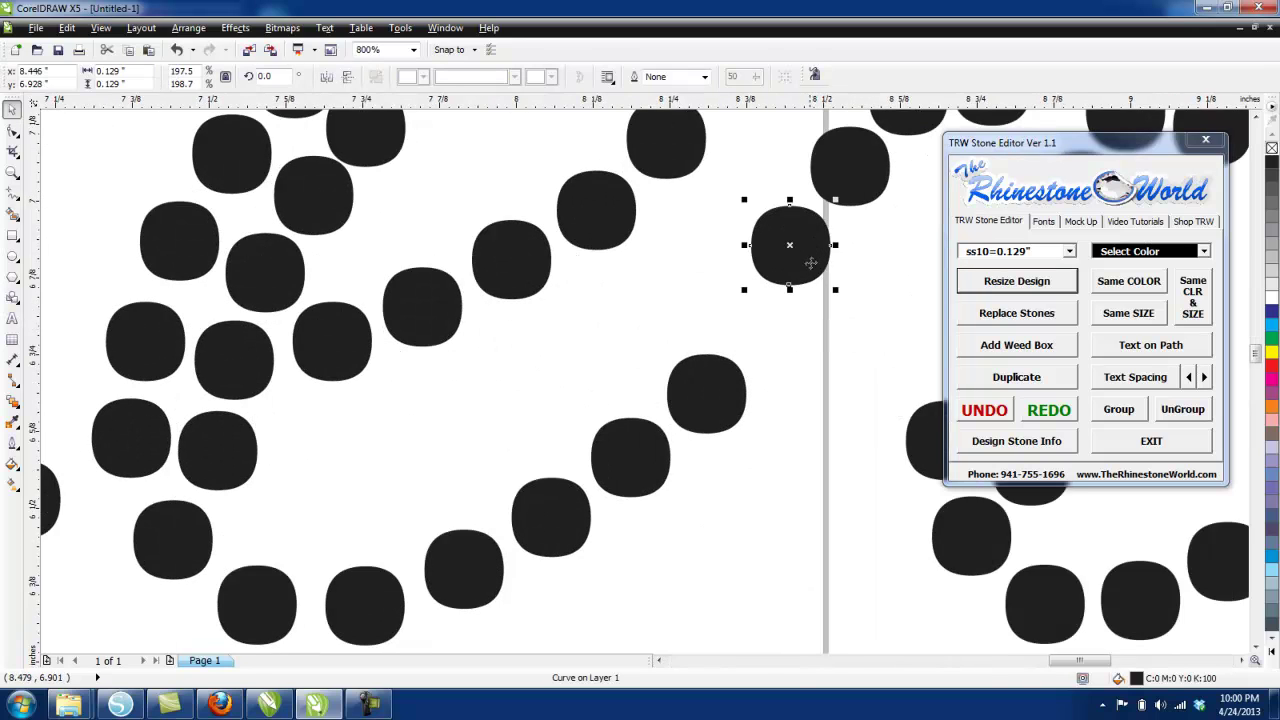
left_click_drag(812, 260, 777, 346)
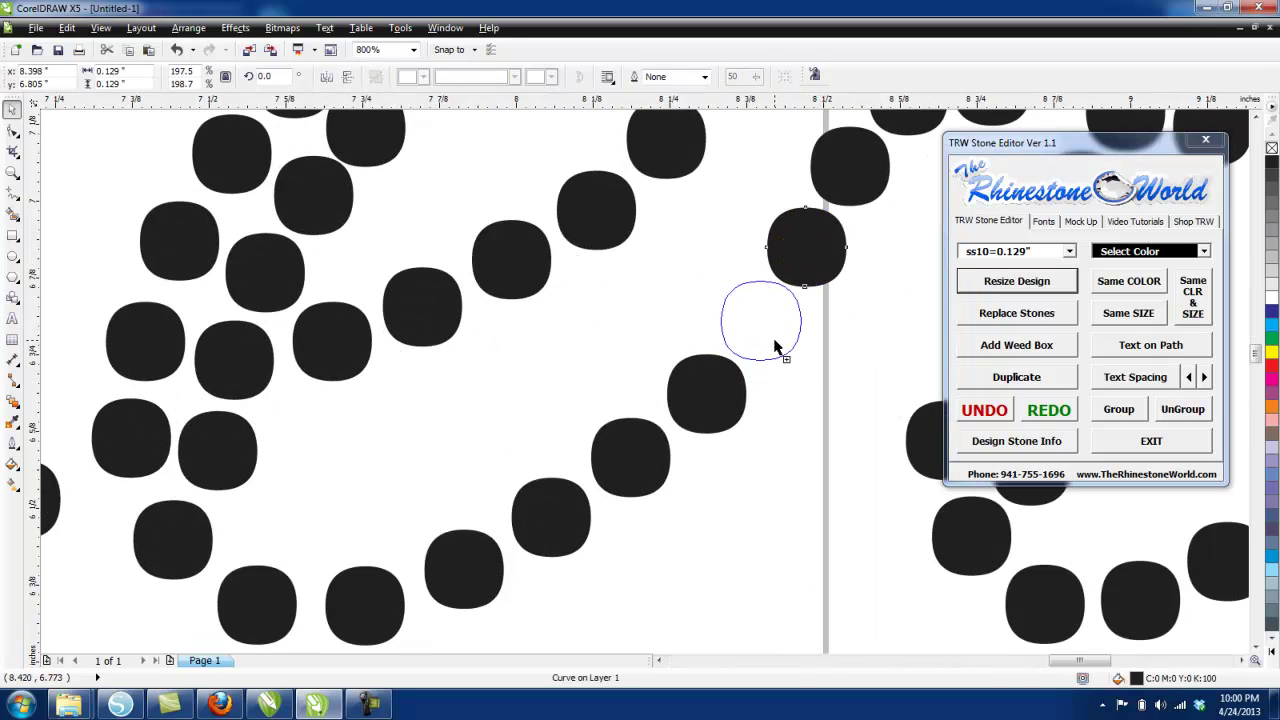
right_click(777, 346)
left_click_drag(745, 398, 700, 391)
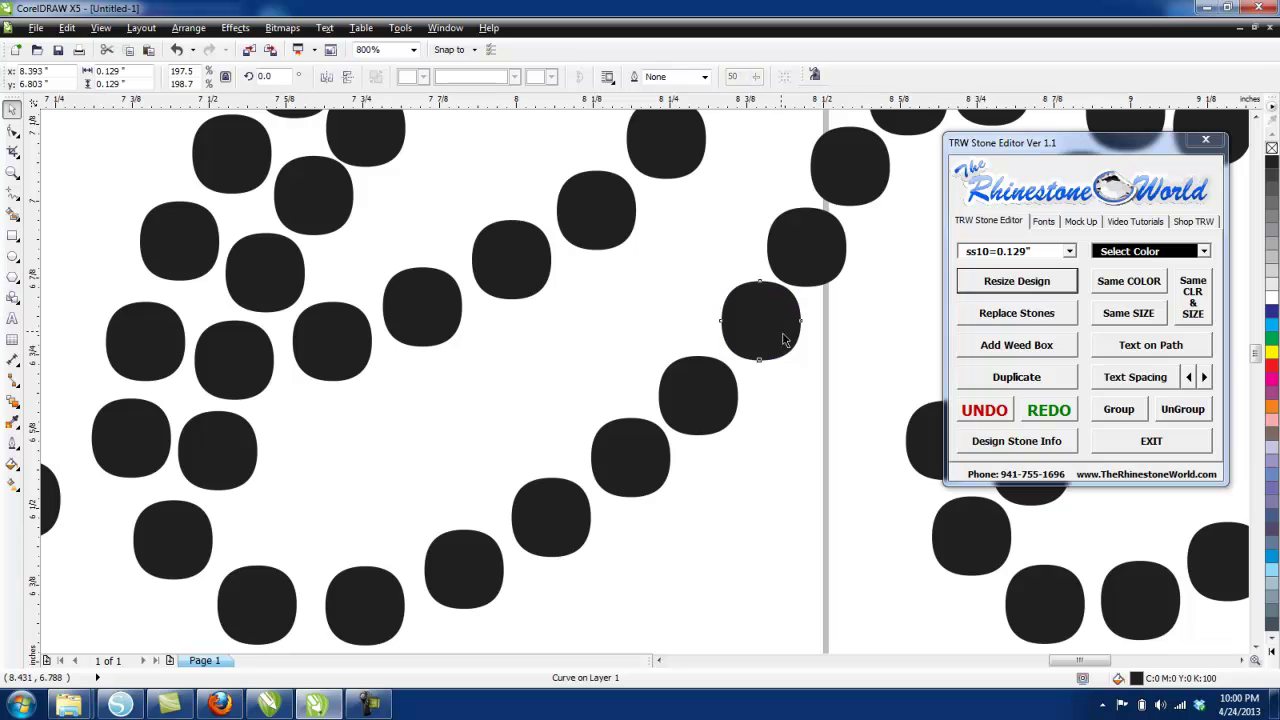
left_click(815, 362)
Step: Replace all stones in the Soccer design with ss10 (0.129") stones and check the lettering
scroll(773, 318, "down", 5)
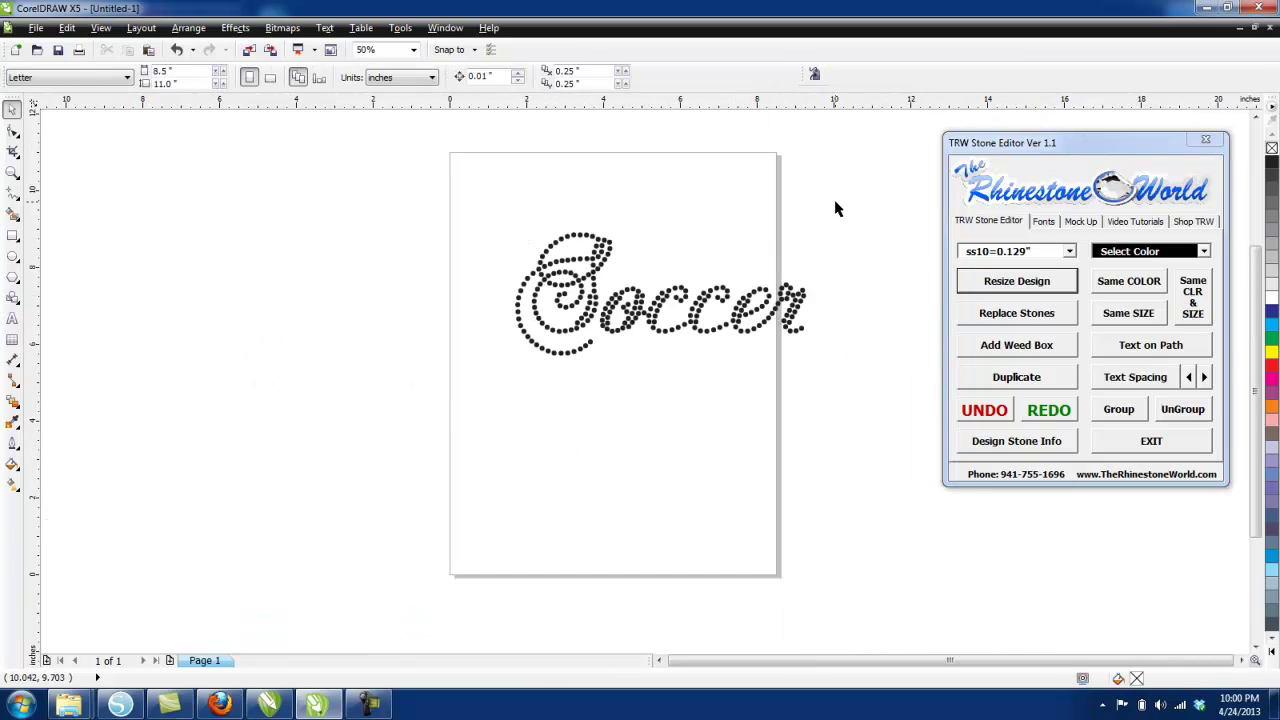
left_click_drag(836, 208, 443, 423)
left_click(1016, 312)
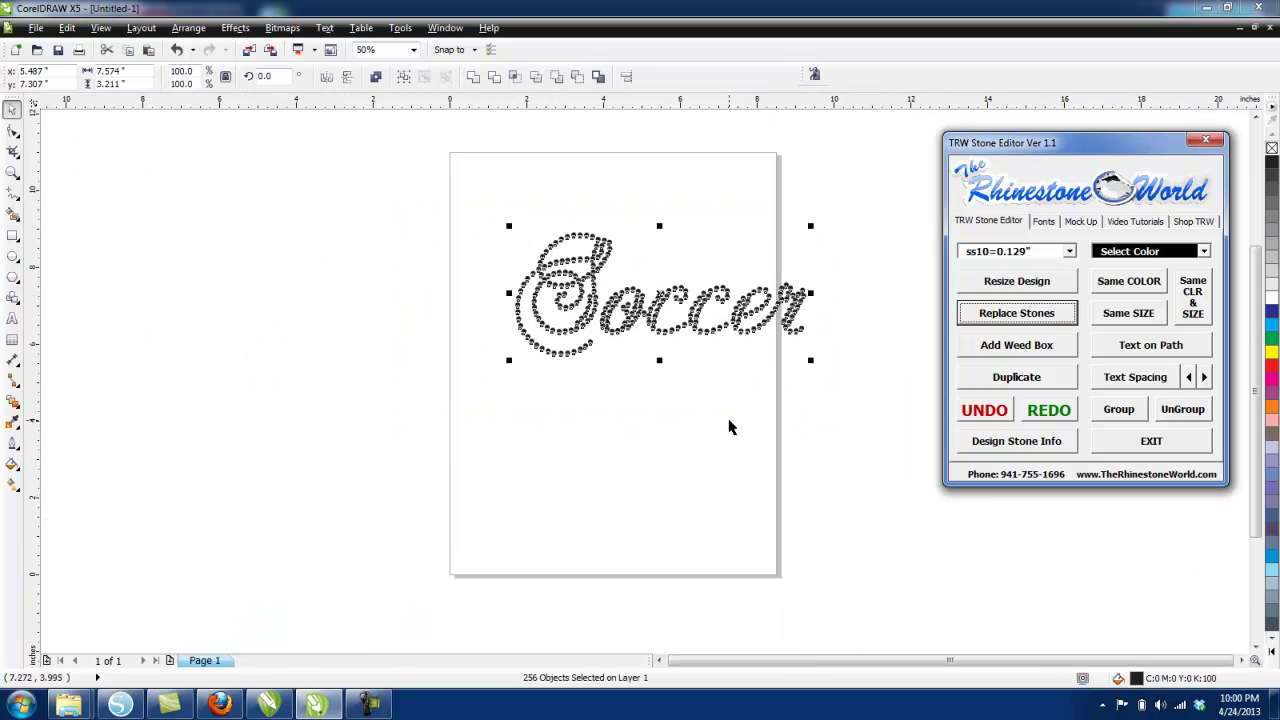
scroll(757, 343, "up", 3)
scroll(760, 205, "down", 5)
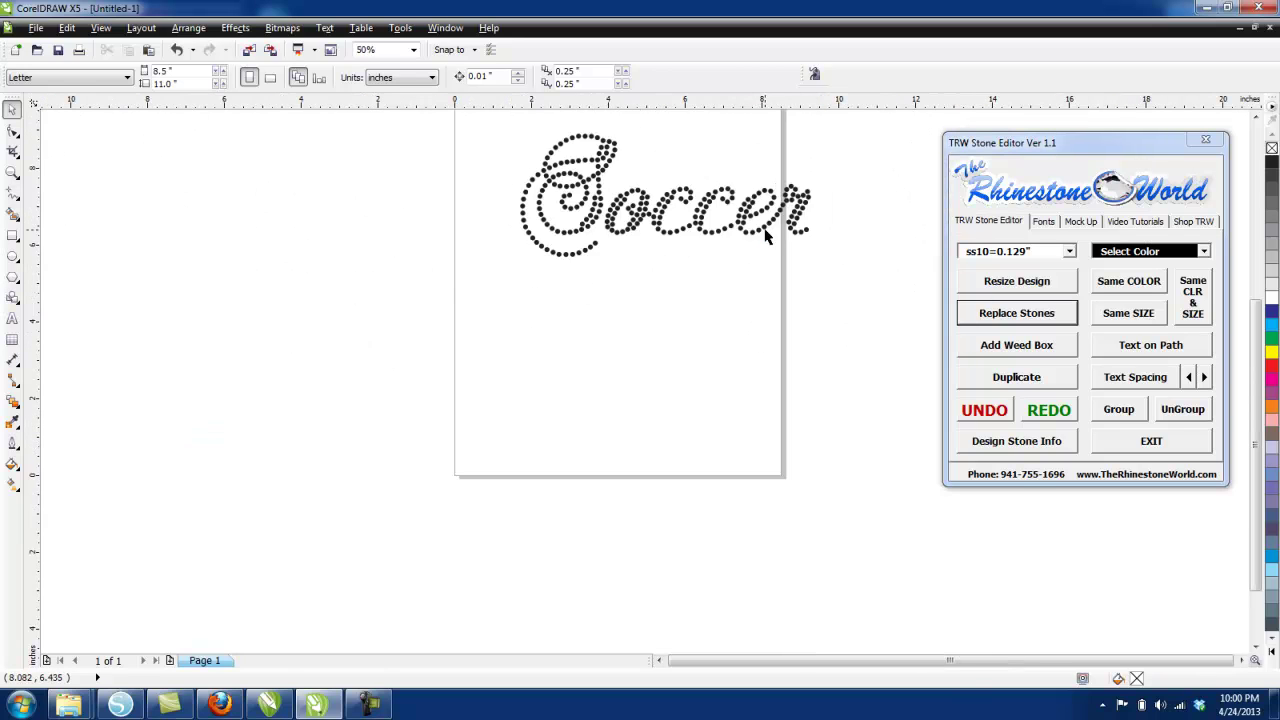
scroll(757, 191, "up", 1)
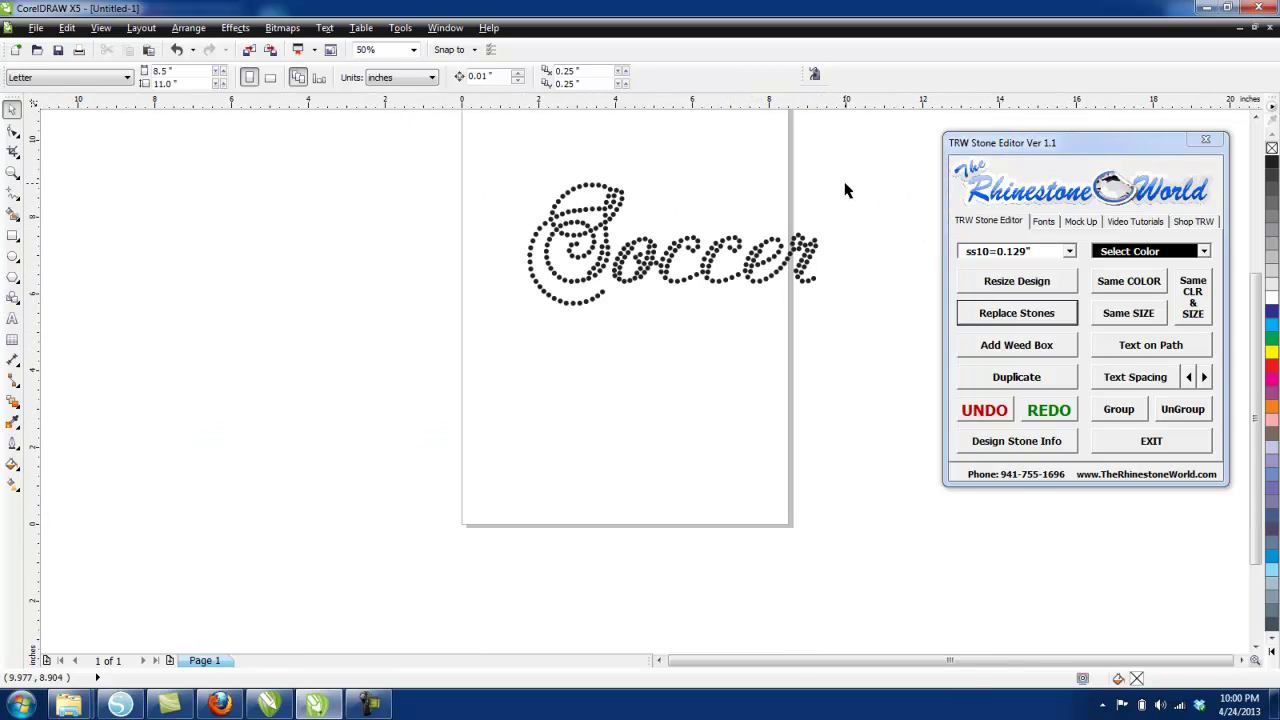
Step: Export the design to the Dropbox folder as an SVG file named "Soccer Sil Test"
left_click(35, 27)
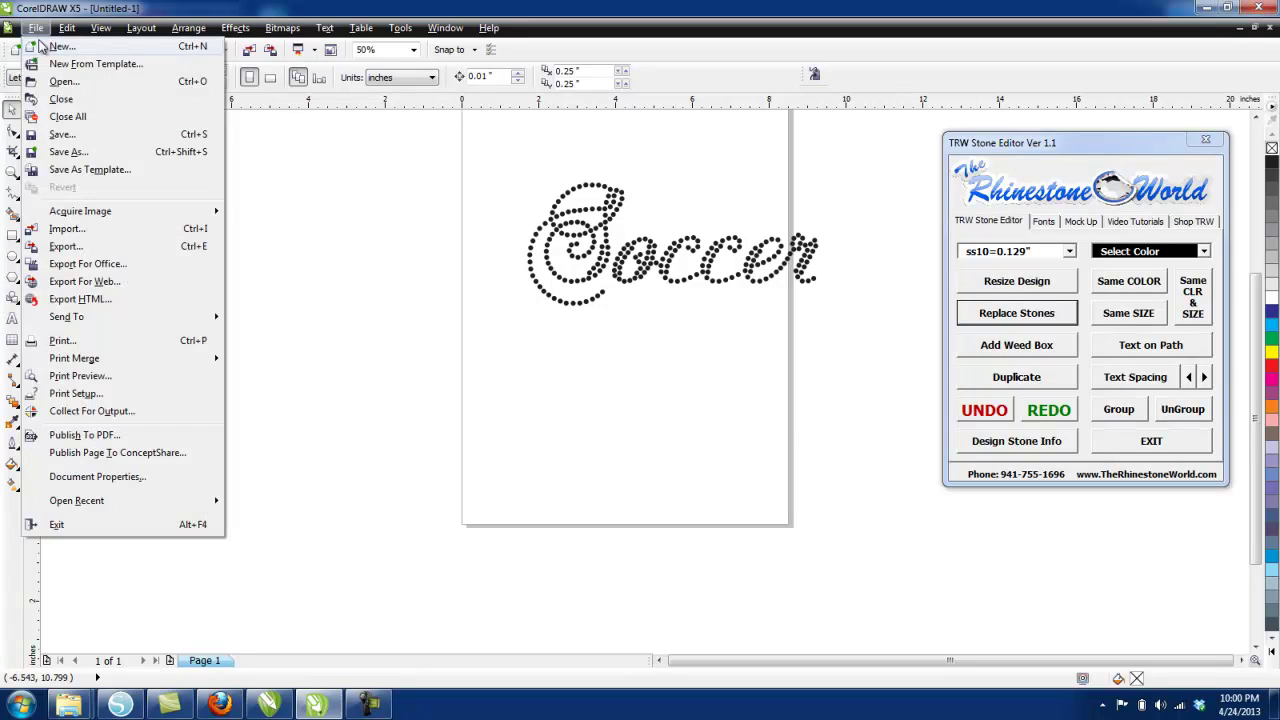
left_click(100, 253)
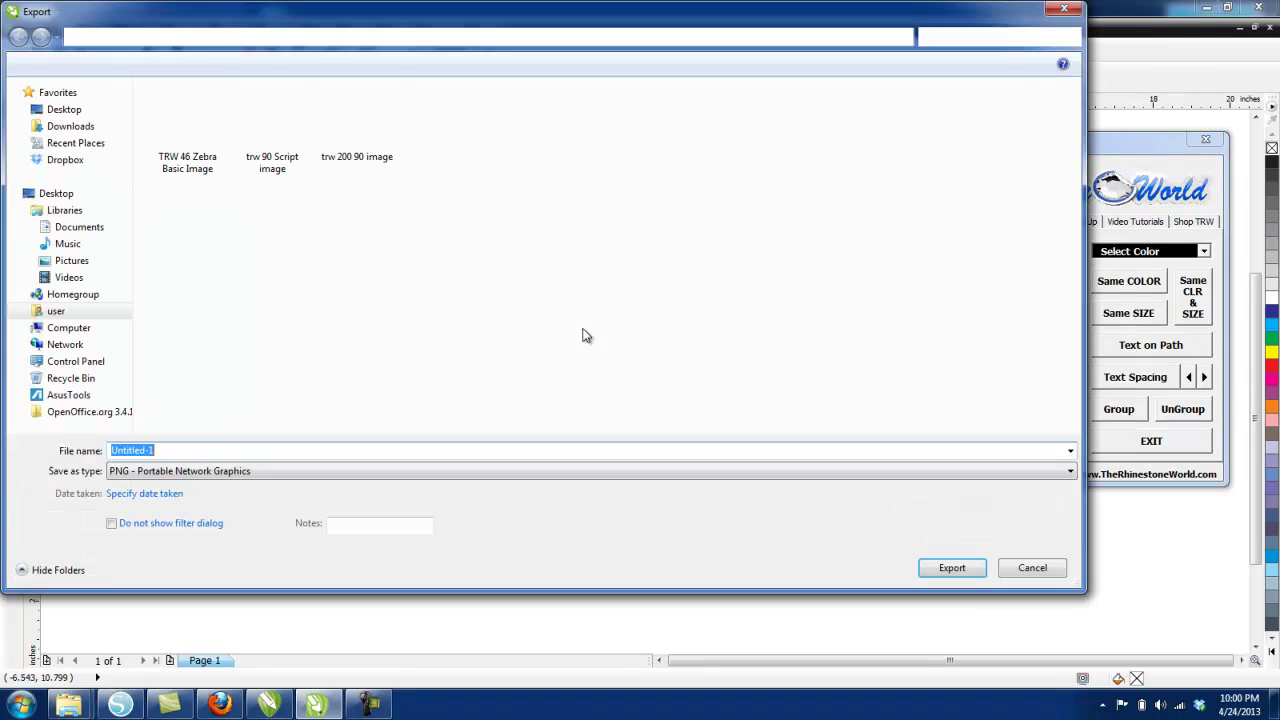
left_click(150, 37)
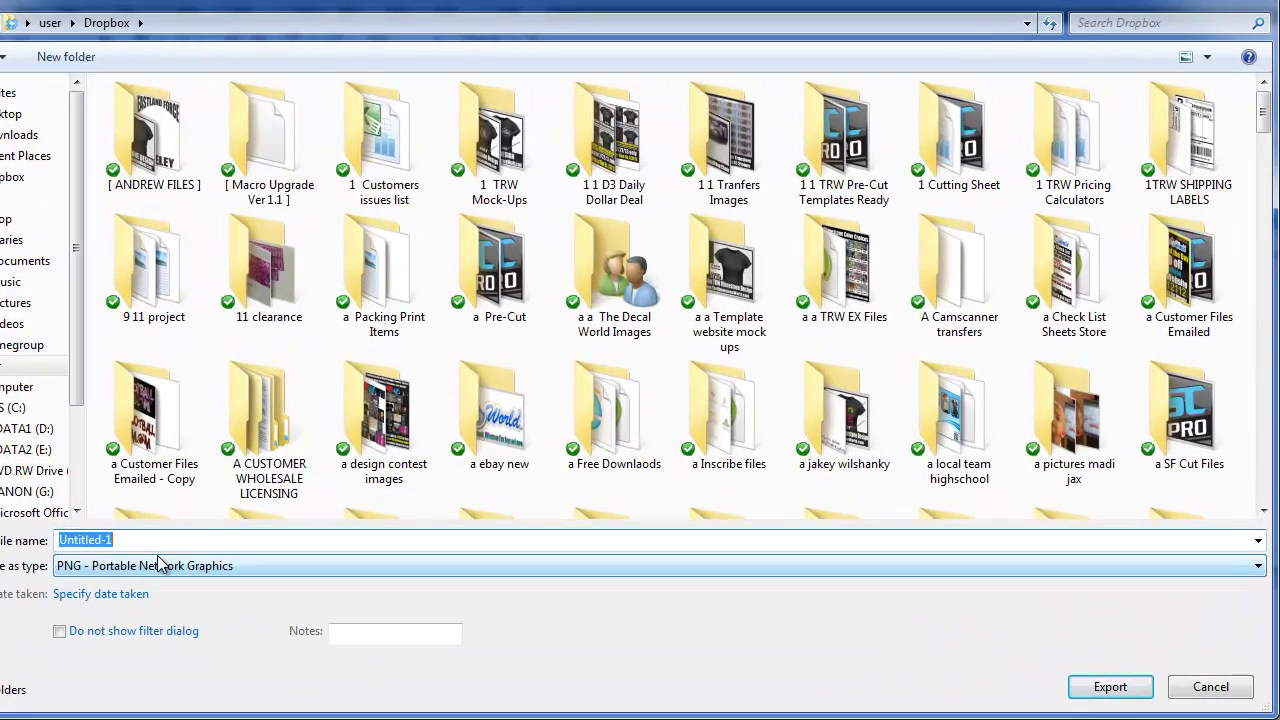
type("Soc")
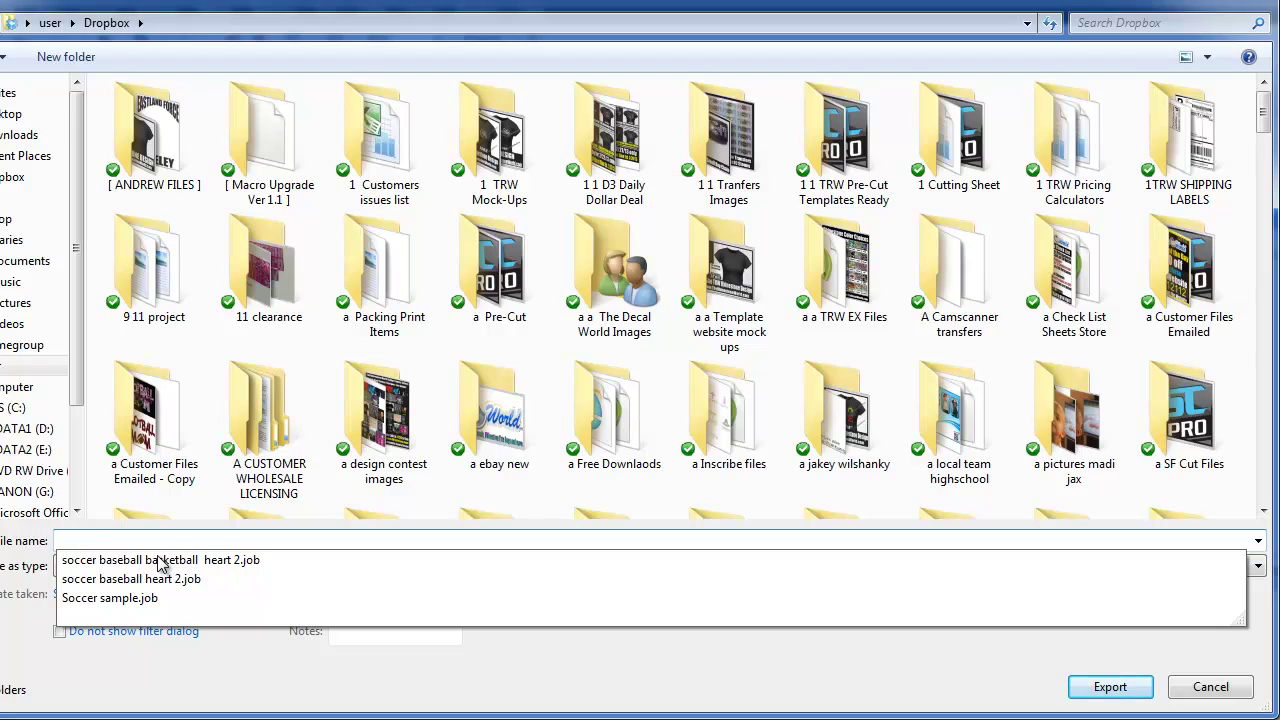
type("cer Sil Test")
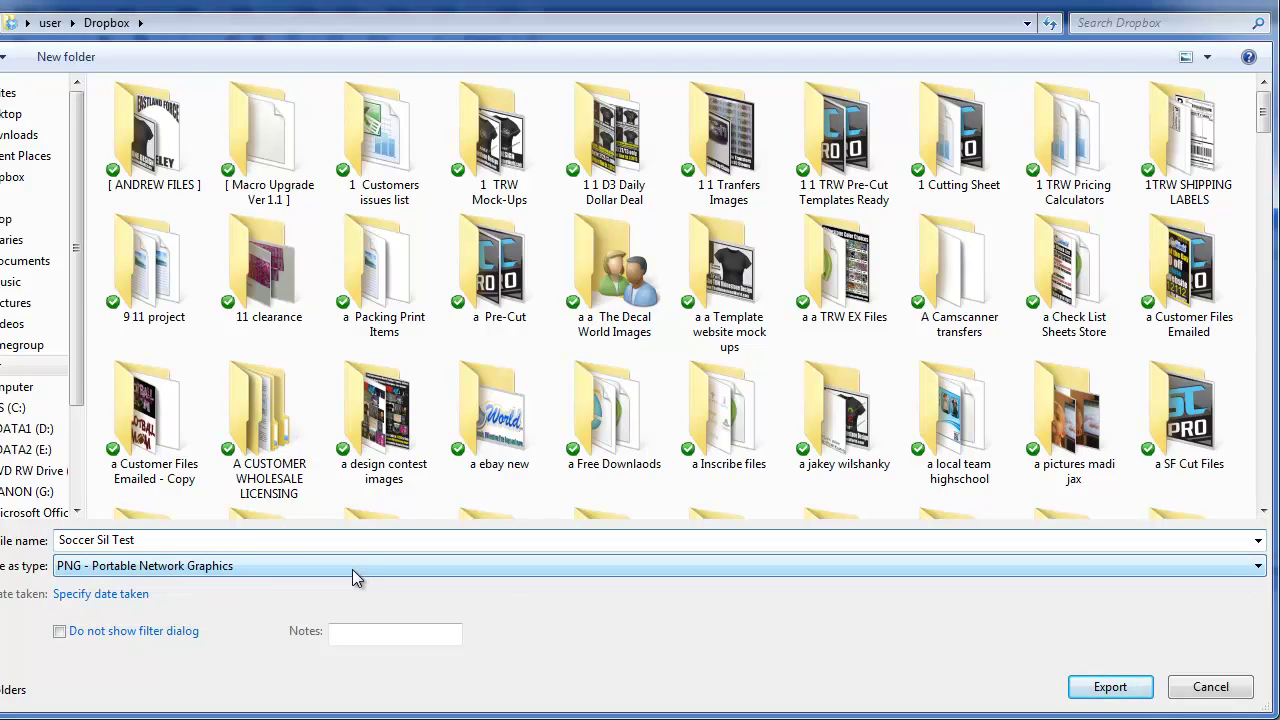
left_click(352, 570)
left_click(210, 126)
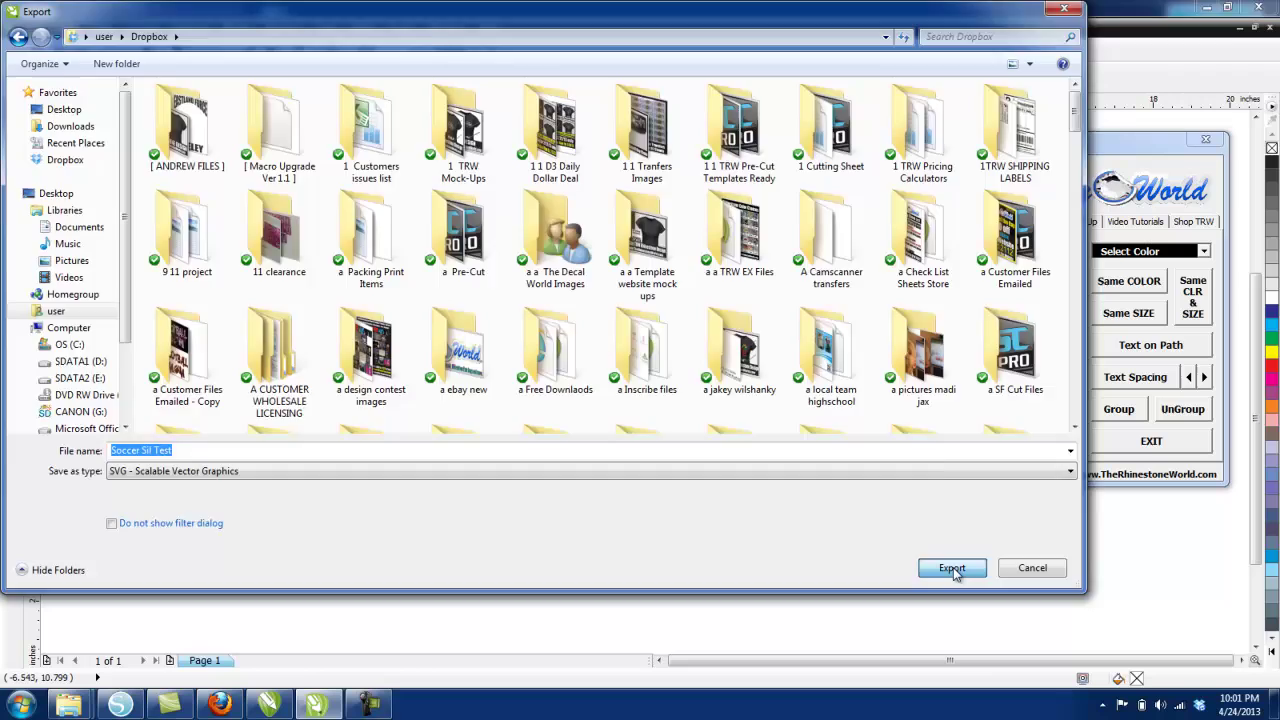
left_click(953, 570)
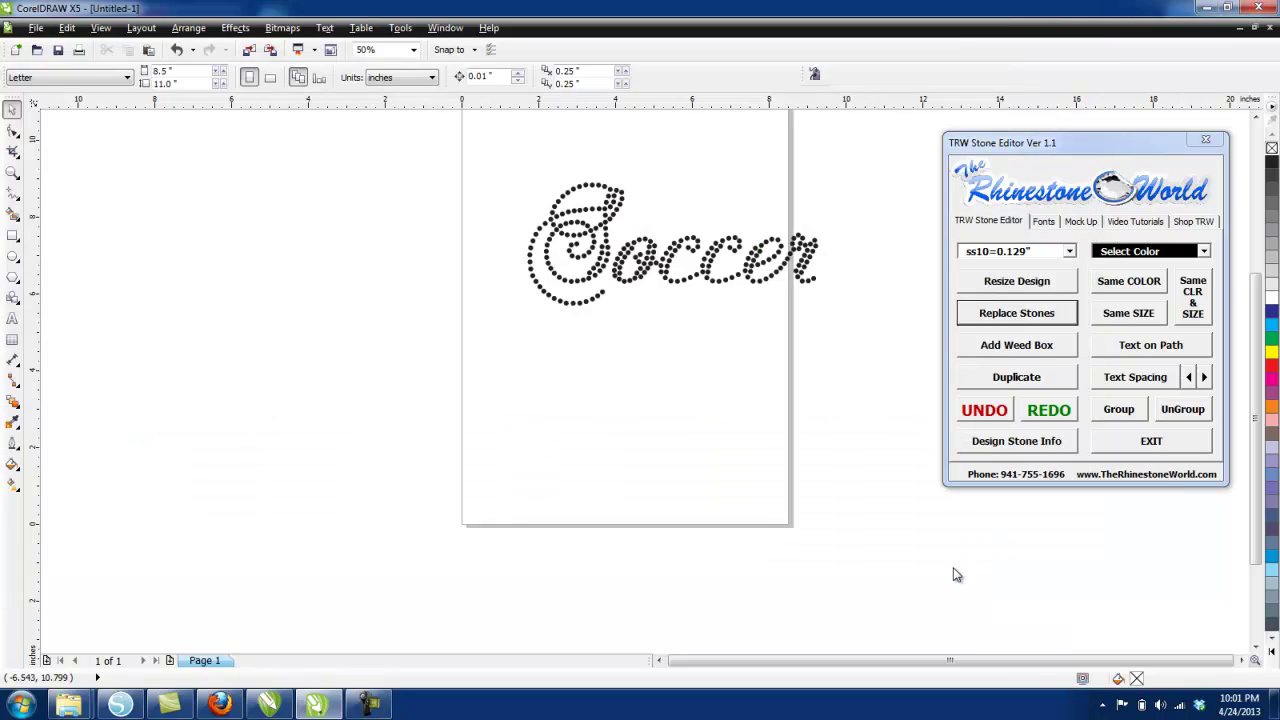
left_click(643, 576)
Step: Switch to Silhouette Studio and browse up to the Dropbox folder for a file to open
left_click(119, 704)
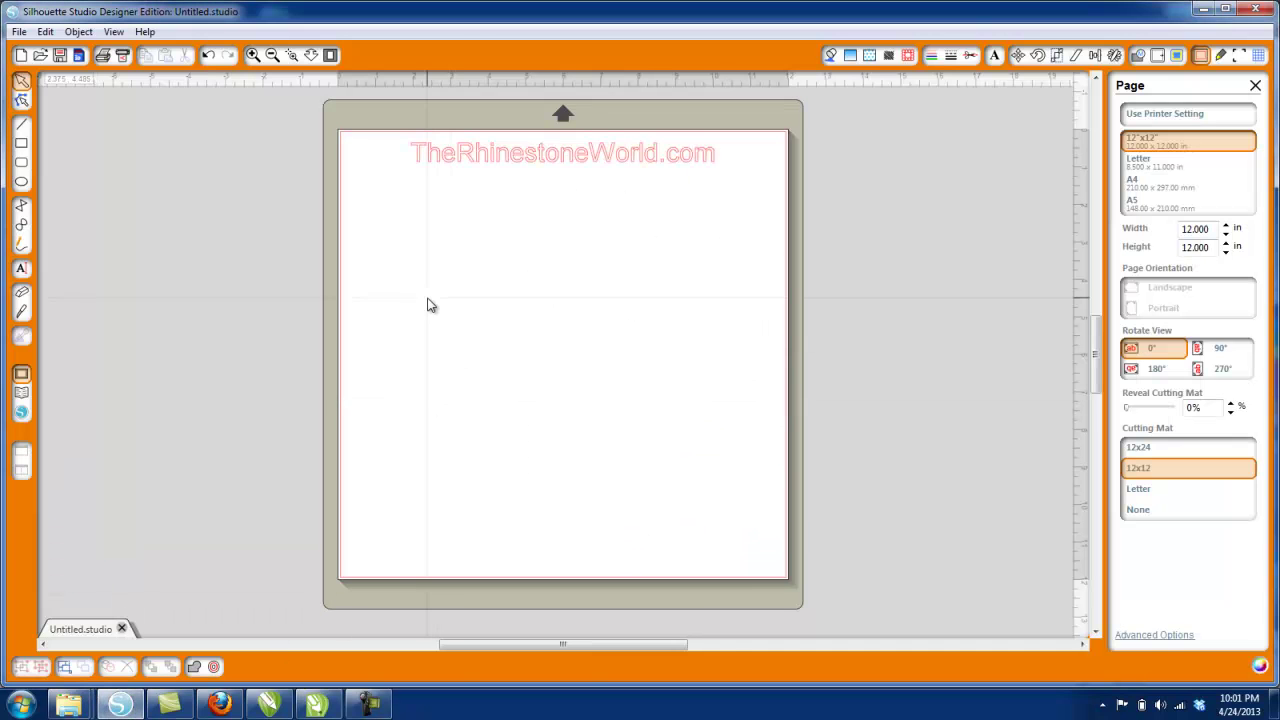
left_click(18, 32)
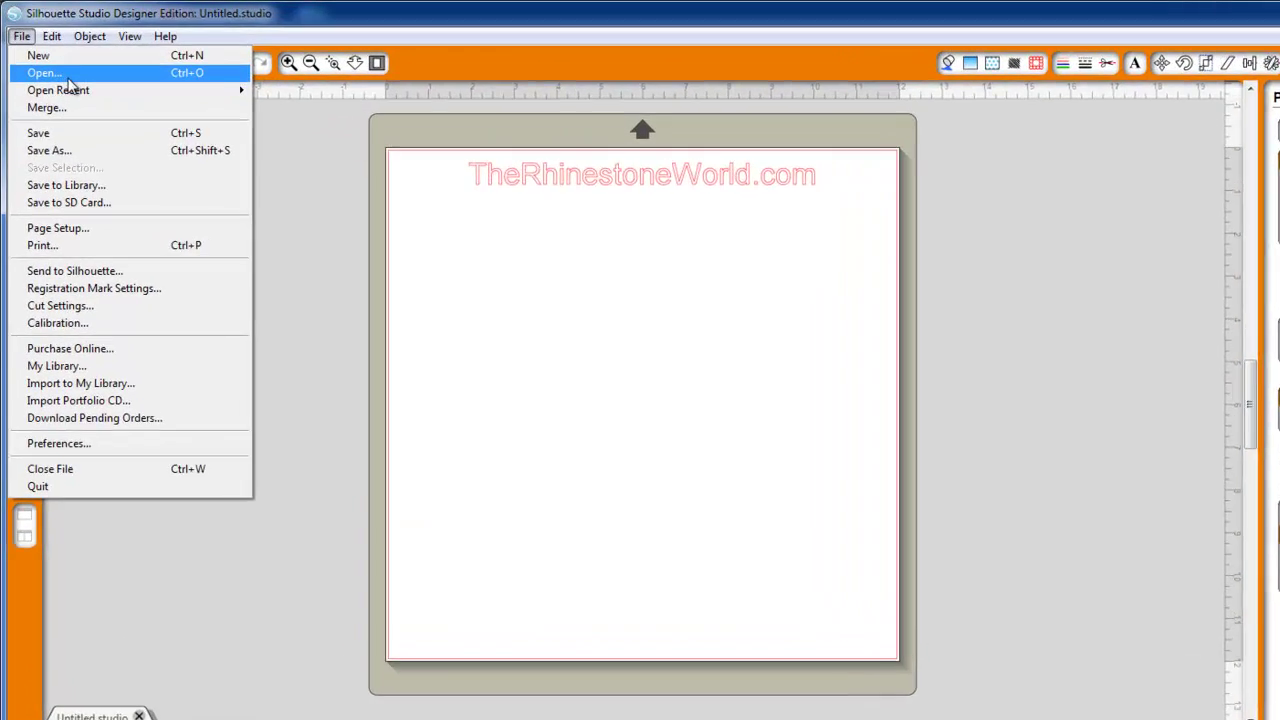
left_click(48, 65)
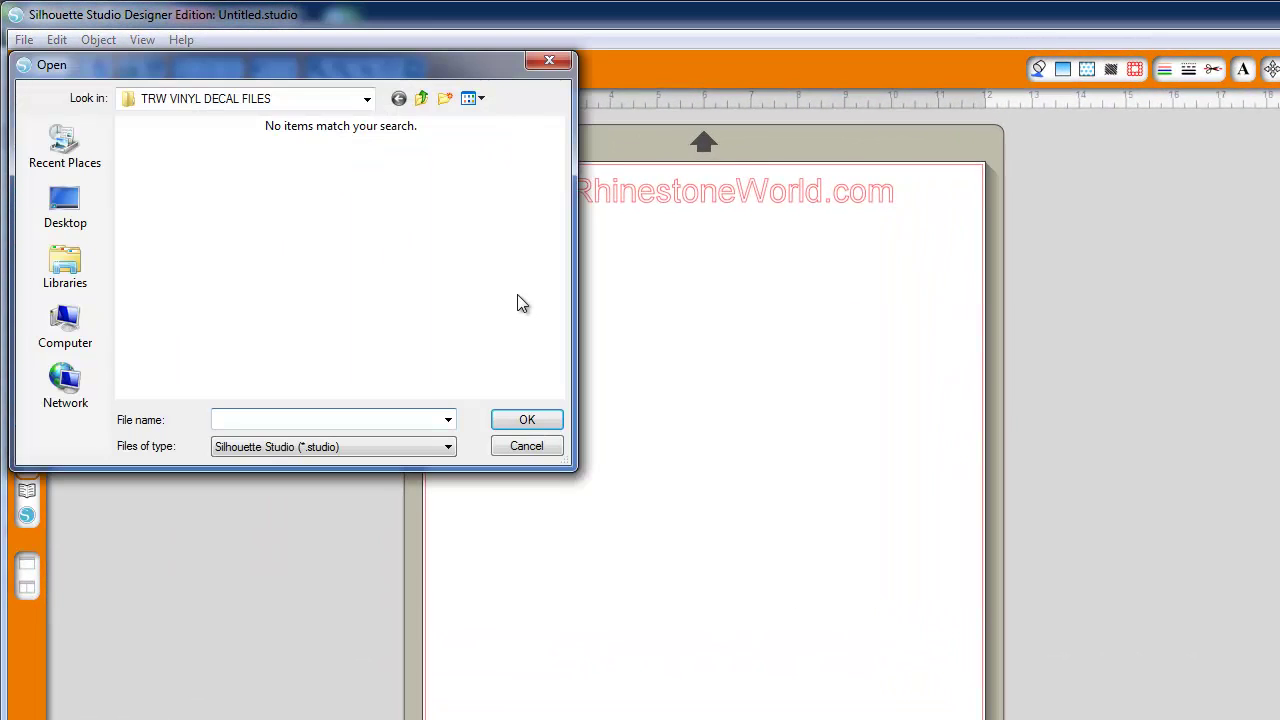
left_click(421, 98)
left_click(421, 98)
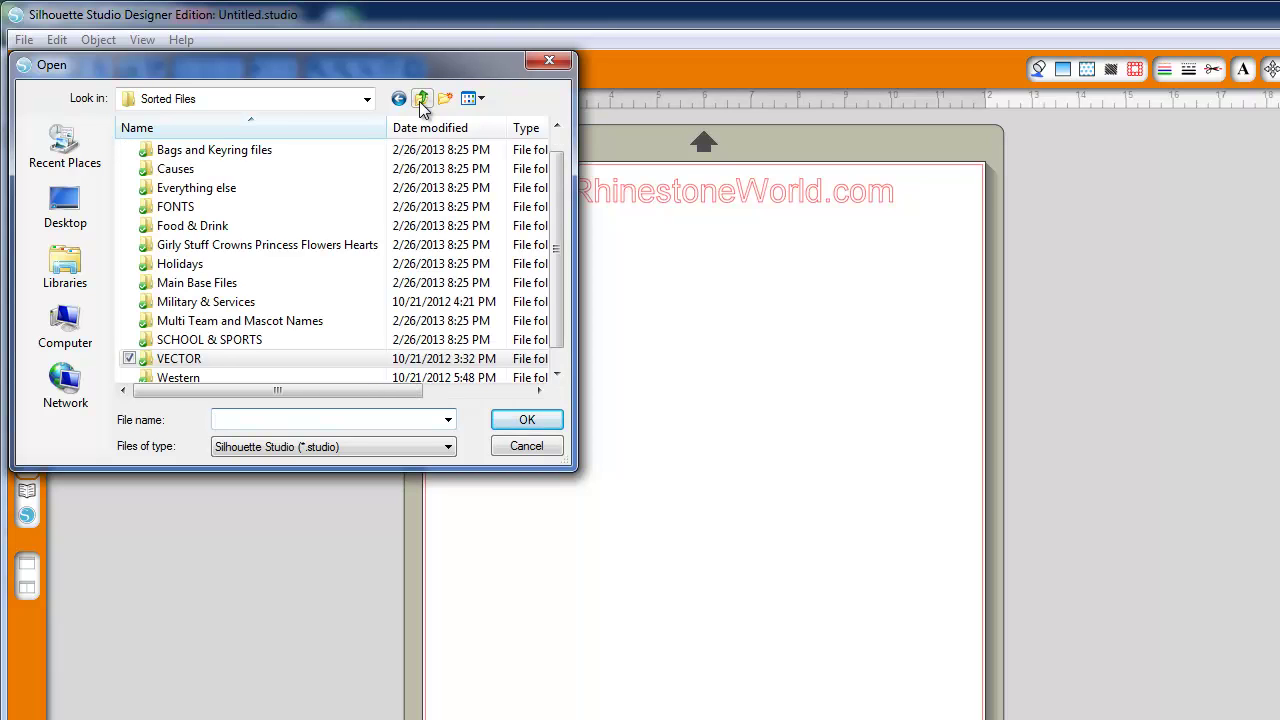
left_click(421, 98)
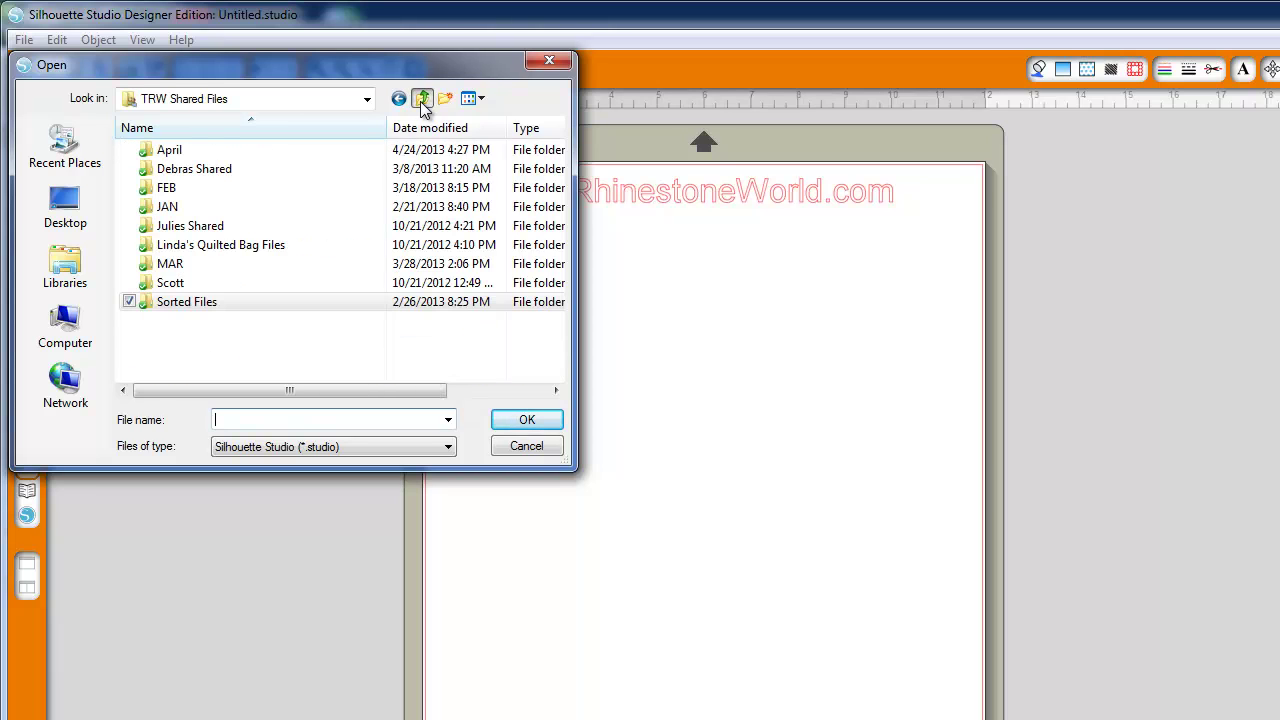
left_click(422, 100)
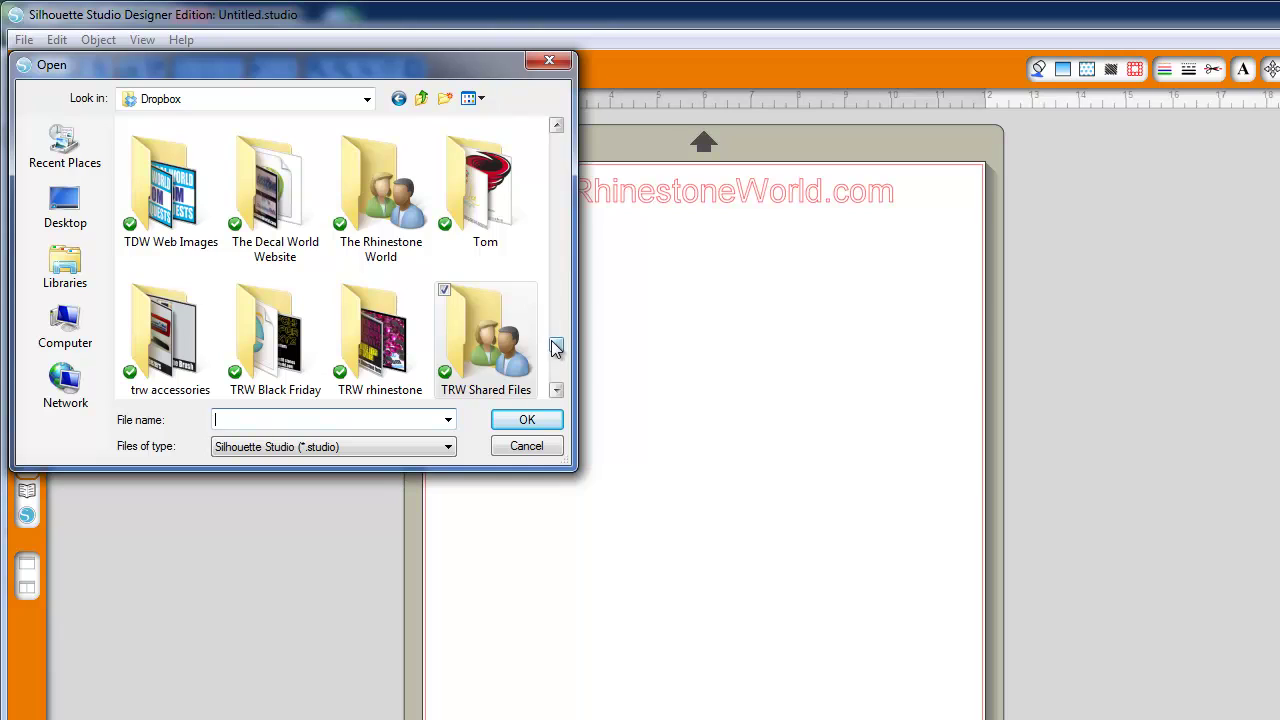
left_click_drag(556, 346, 558, 389)
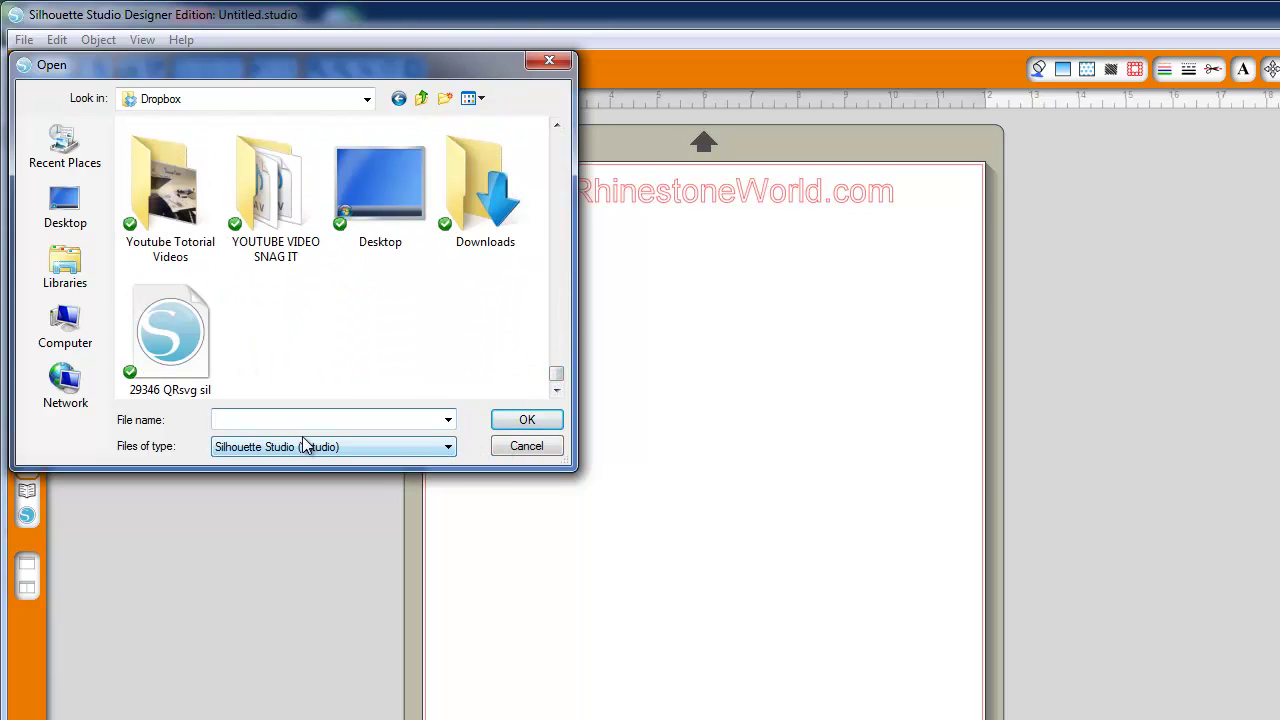
Step: Show all file types in the Dropbox folder and open the "Soccer Sil Test" SVG file
left_click(448, 448)
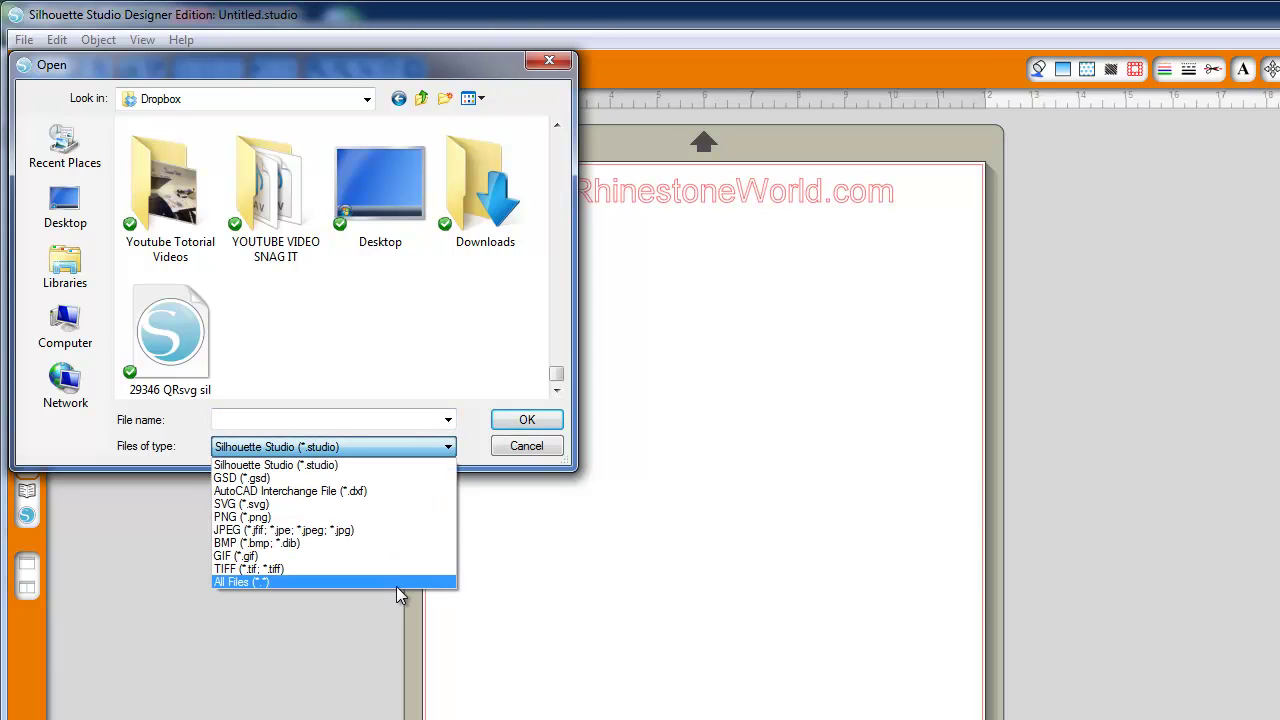
left_click(395, 584)
left_click(560, 210)
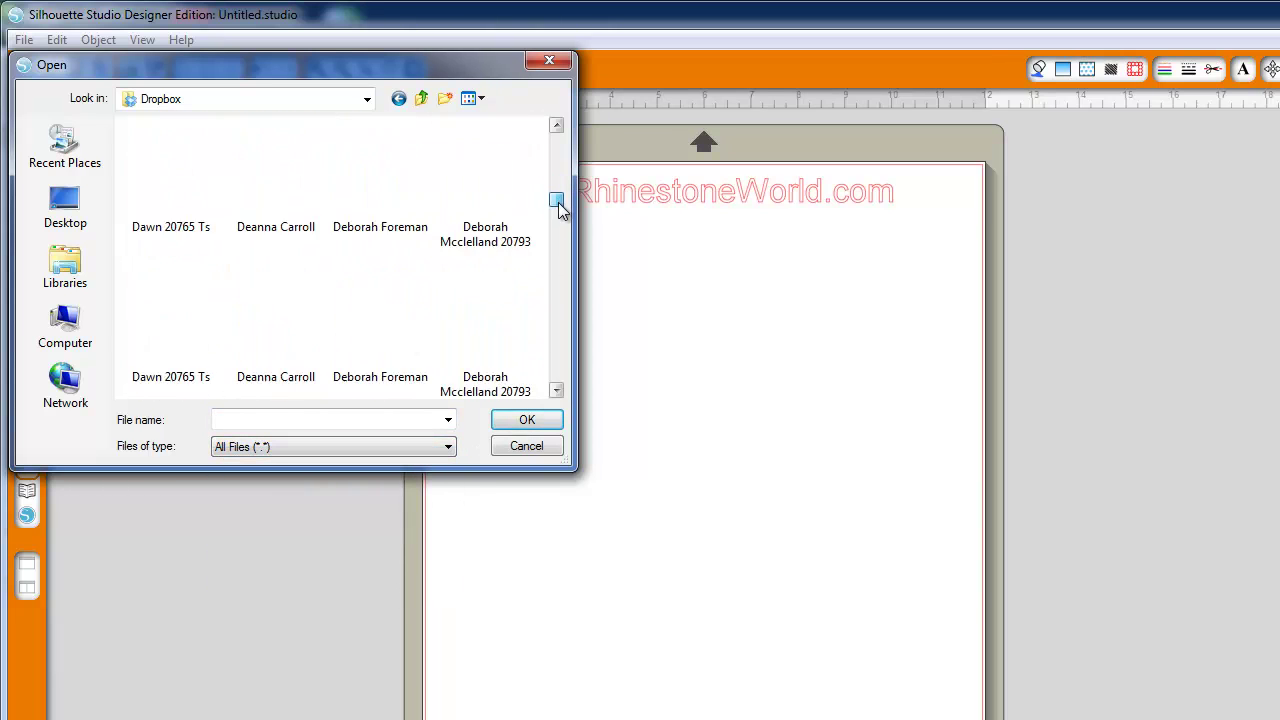
scroll(560, 210, "down", 10)
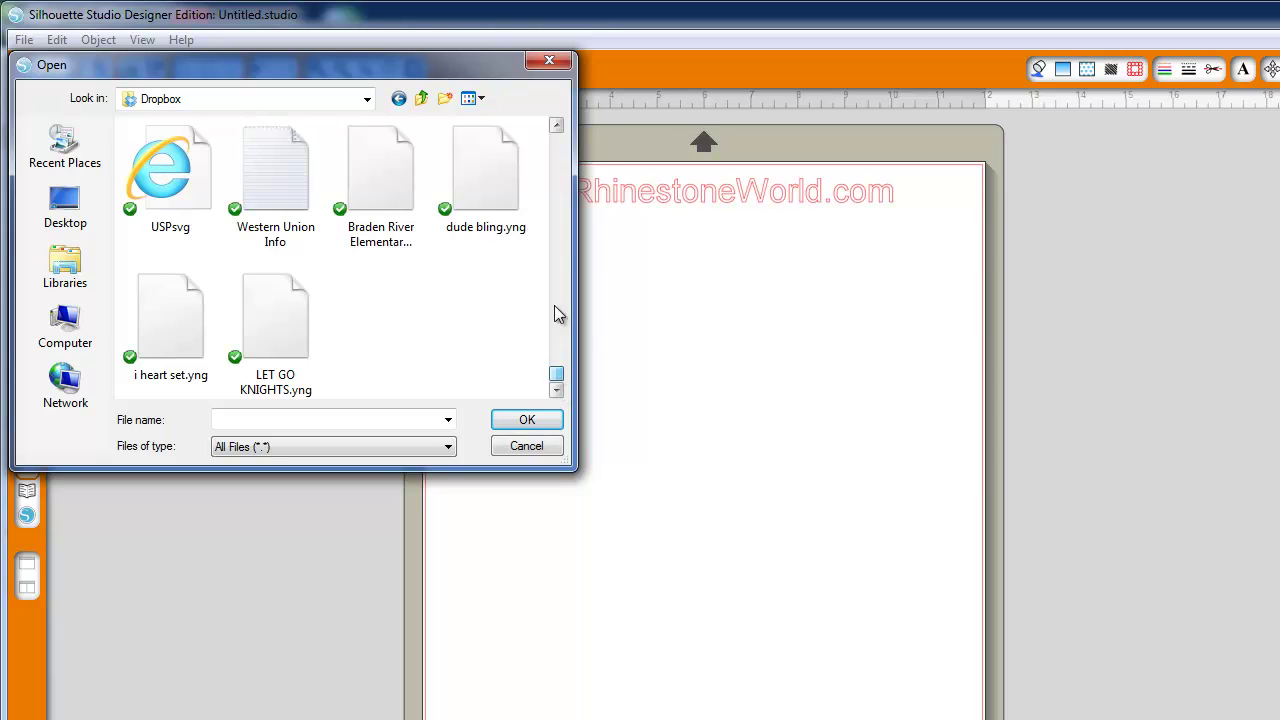
scroll(552, 260, "up", 3)
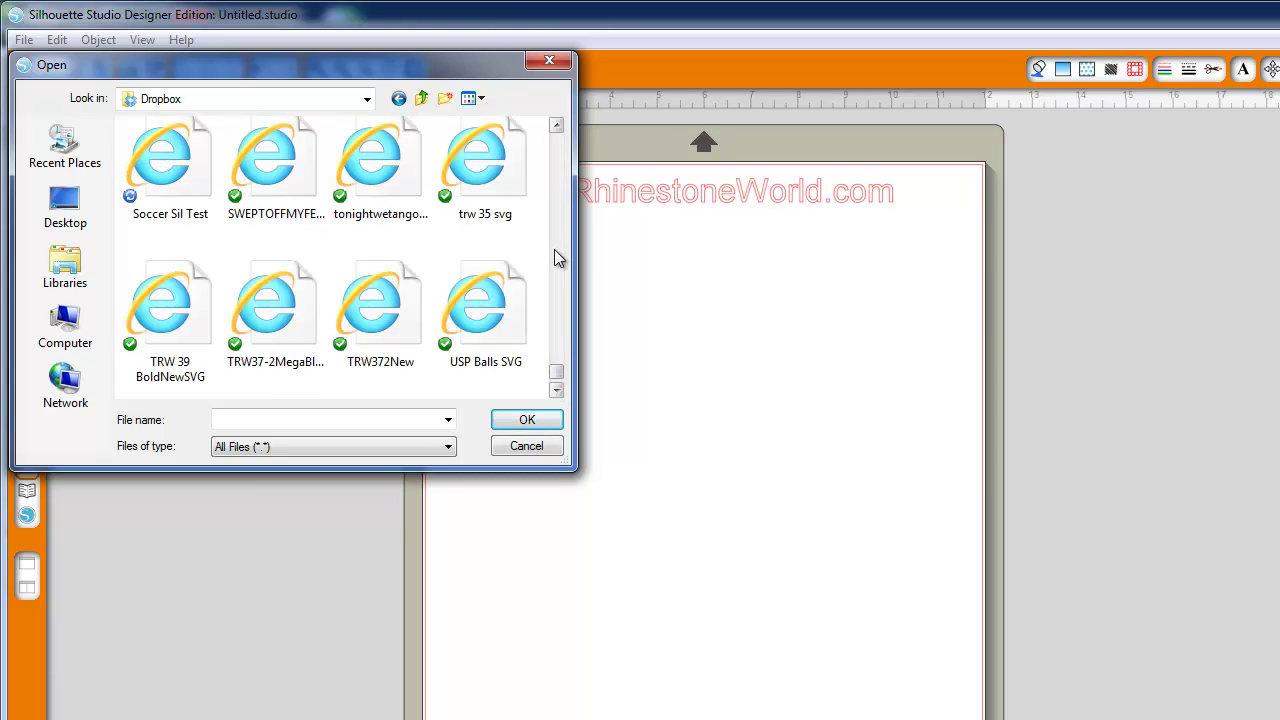
double_click(168, 188)
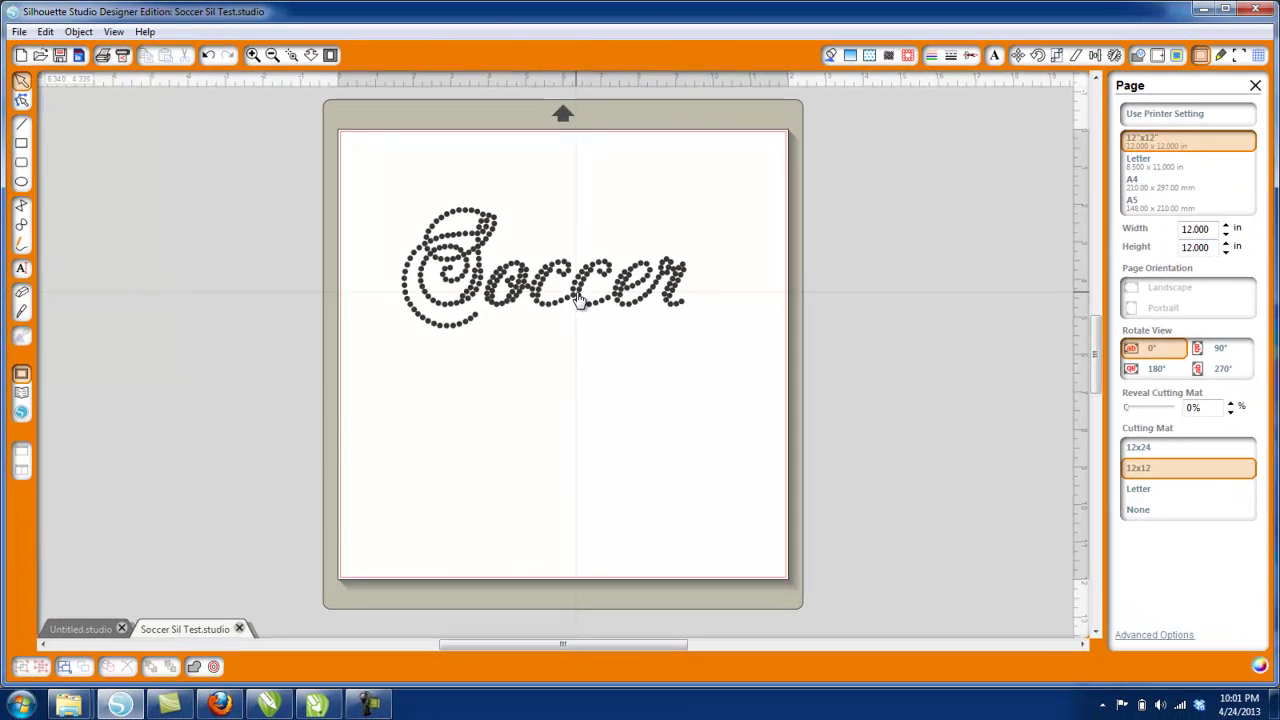
Step: Set the whole Soccer design's cut style to Cut and display the Silhouette cut settings
left_click(624, 322)
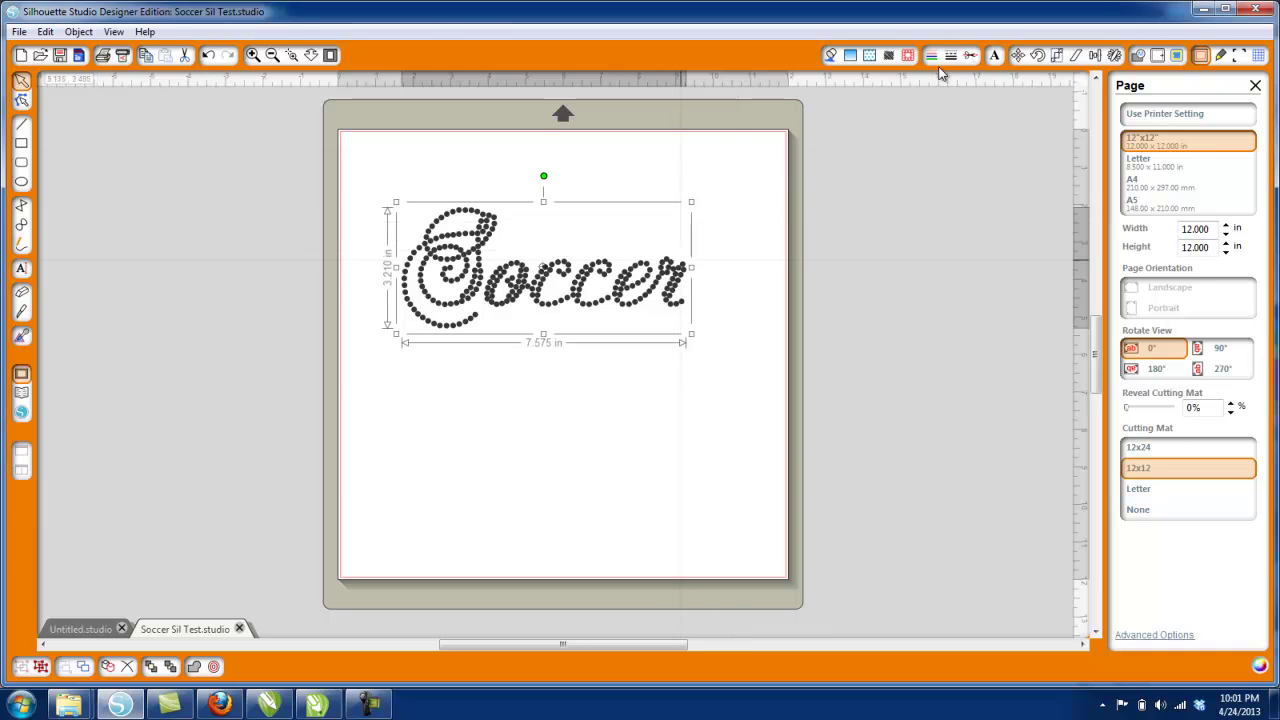
left_click(970, 56)
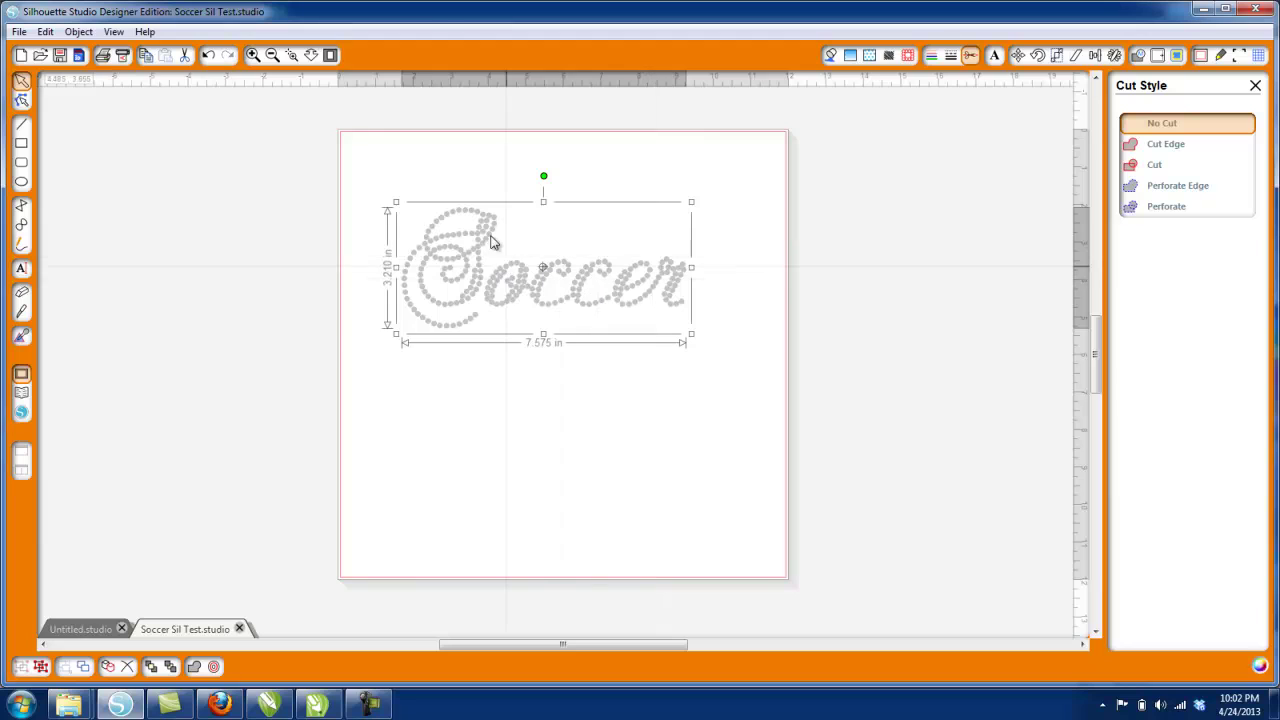
left_click(1150, 164)
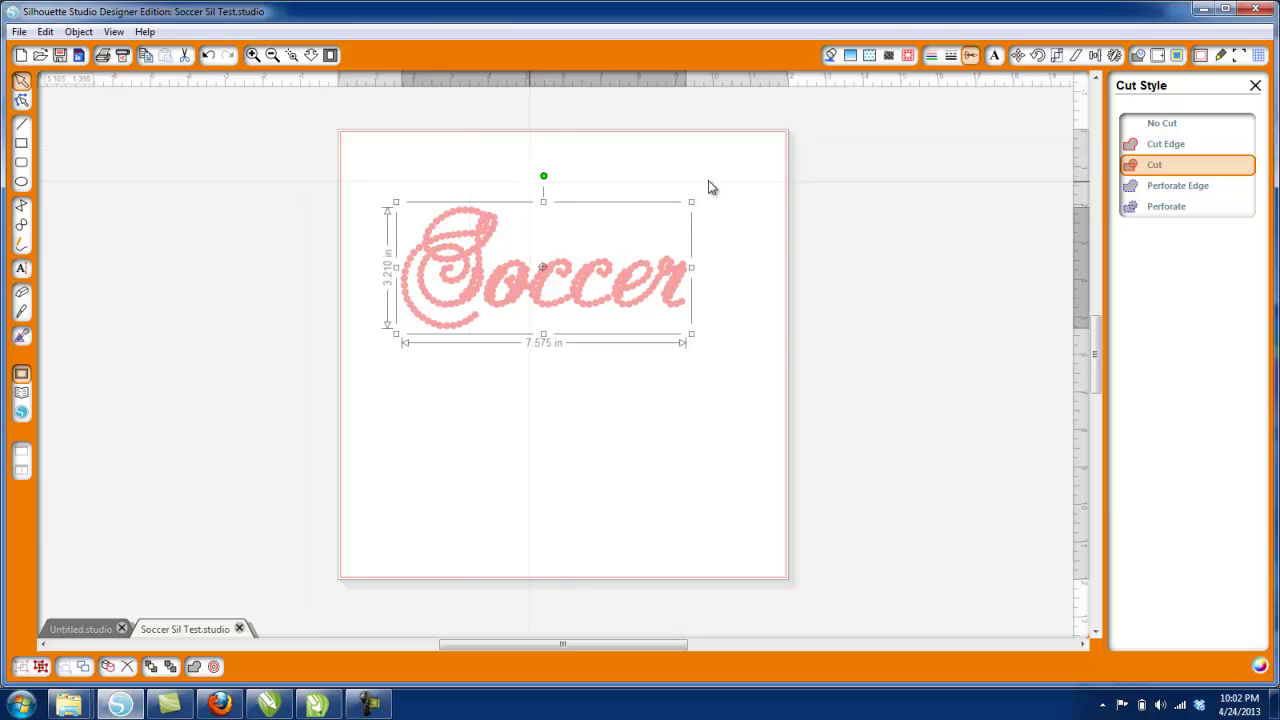
left_click(1220, 56)
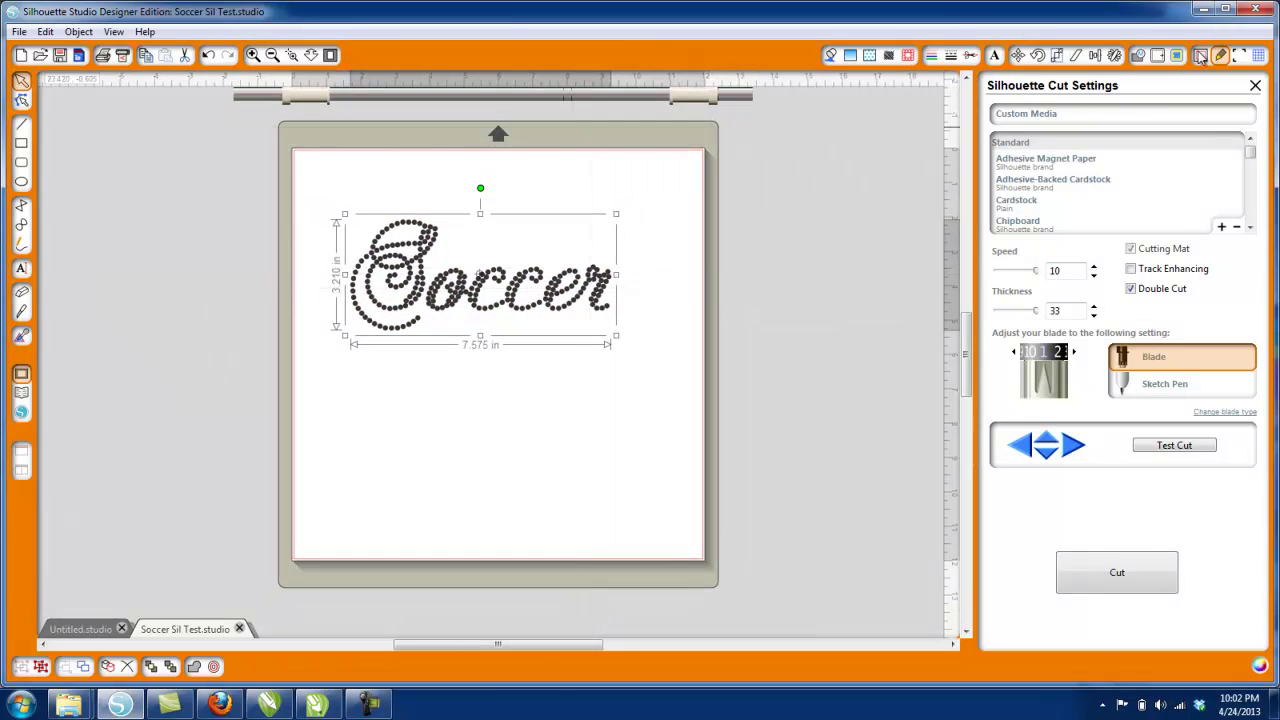
Step: Ungroup the Soccer design twice to separate it into individual stones
left_click(78, 31)
left_click(401, 284)
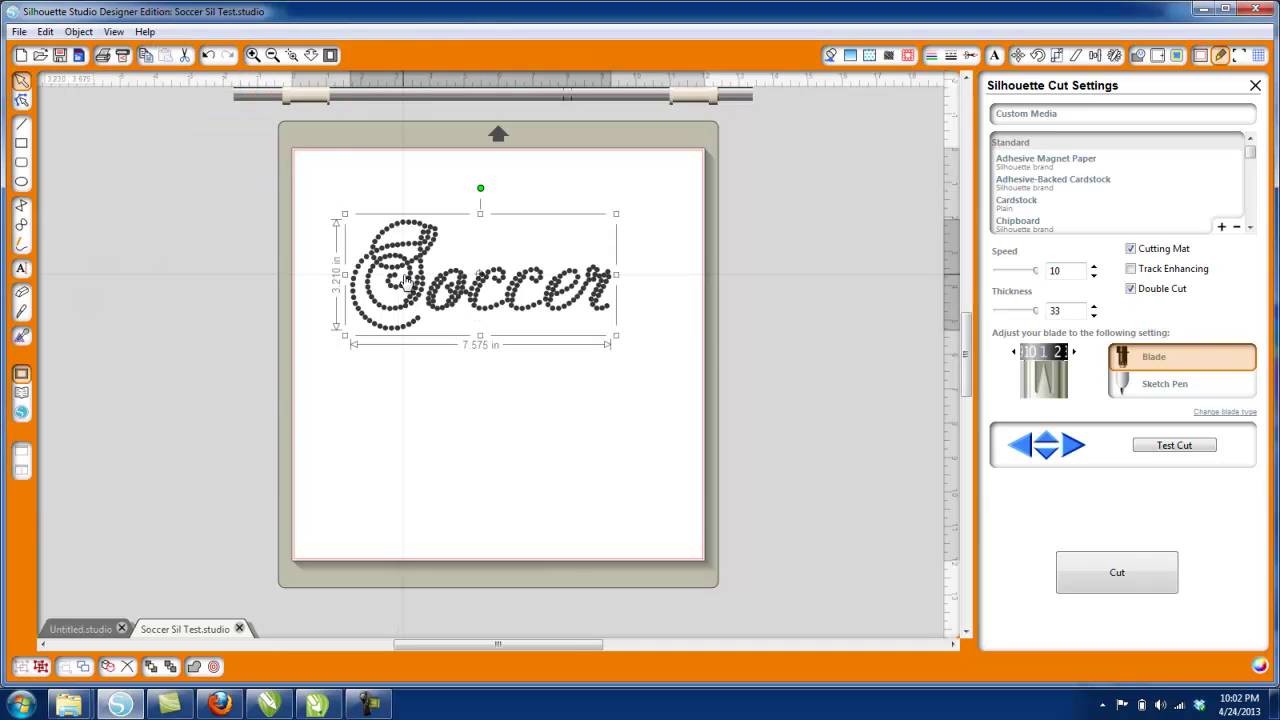
right_click(405, 280)
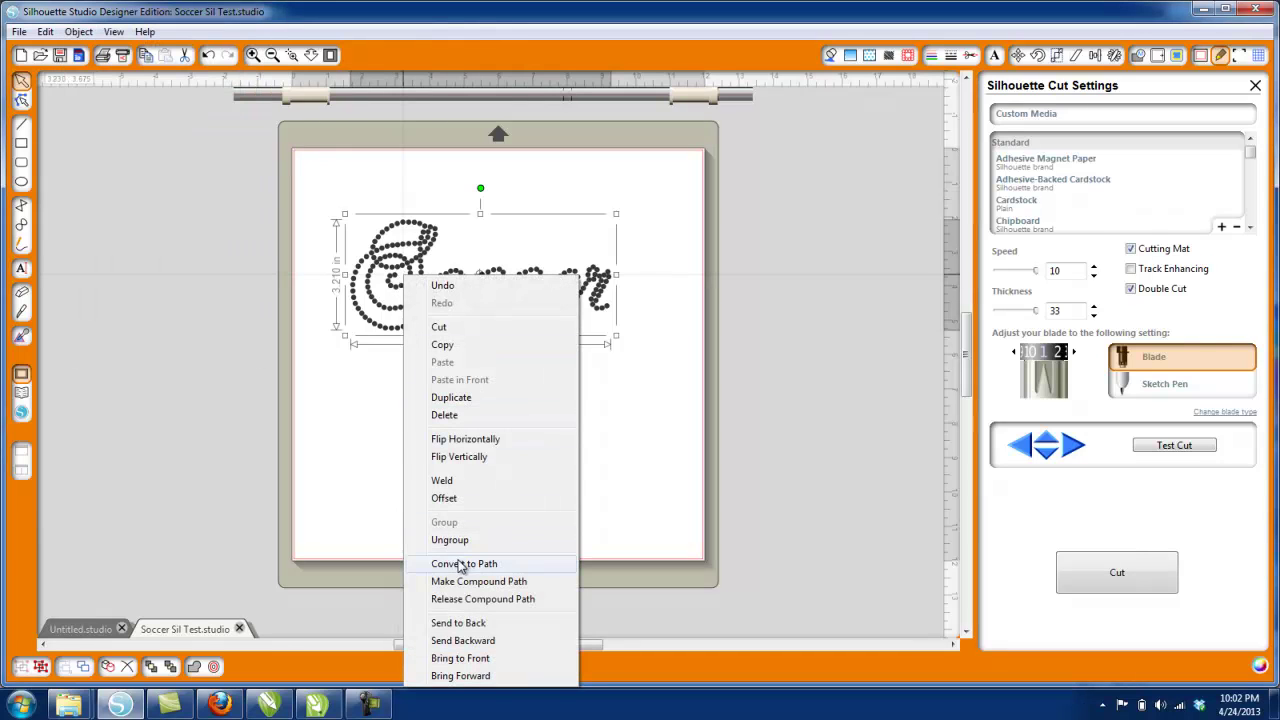
left_click(502, 539)
left_click(494, 319)
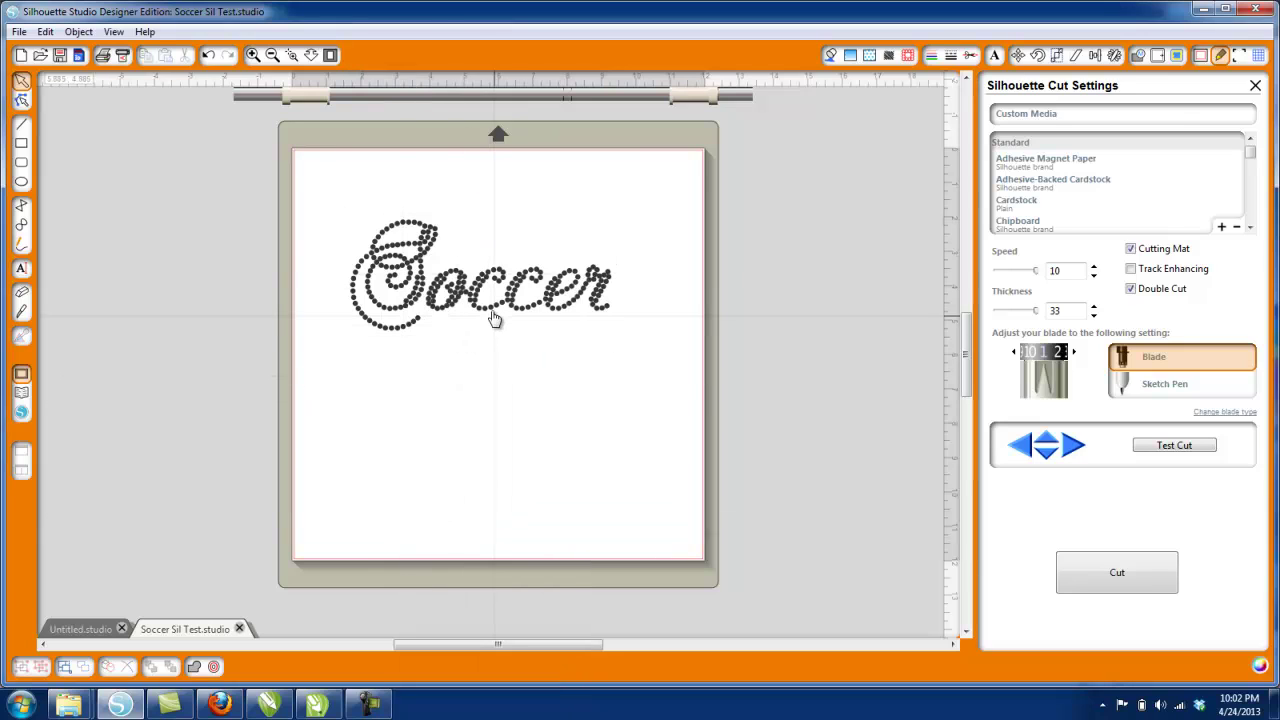
left_click(492, 315)
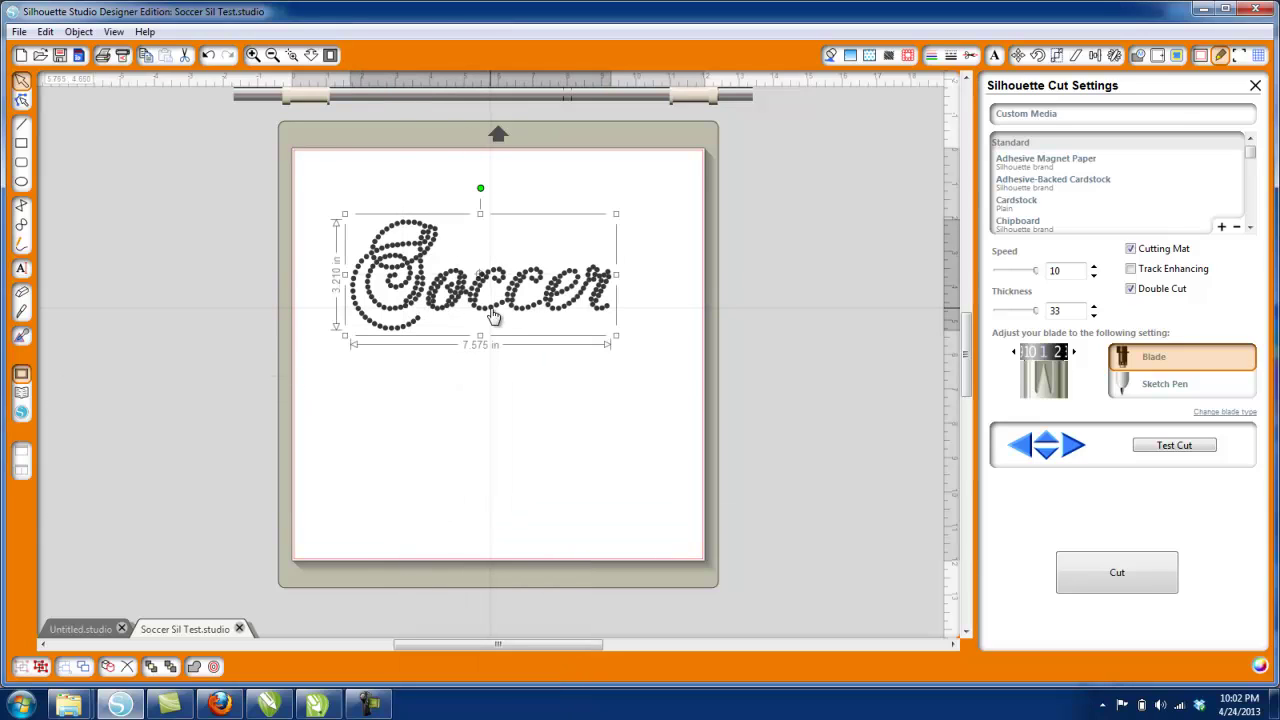
right_click(492, 315)
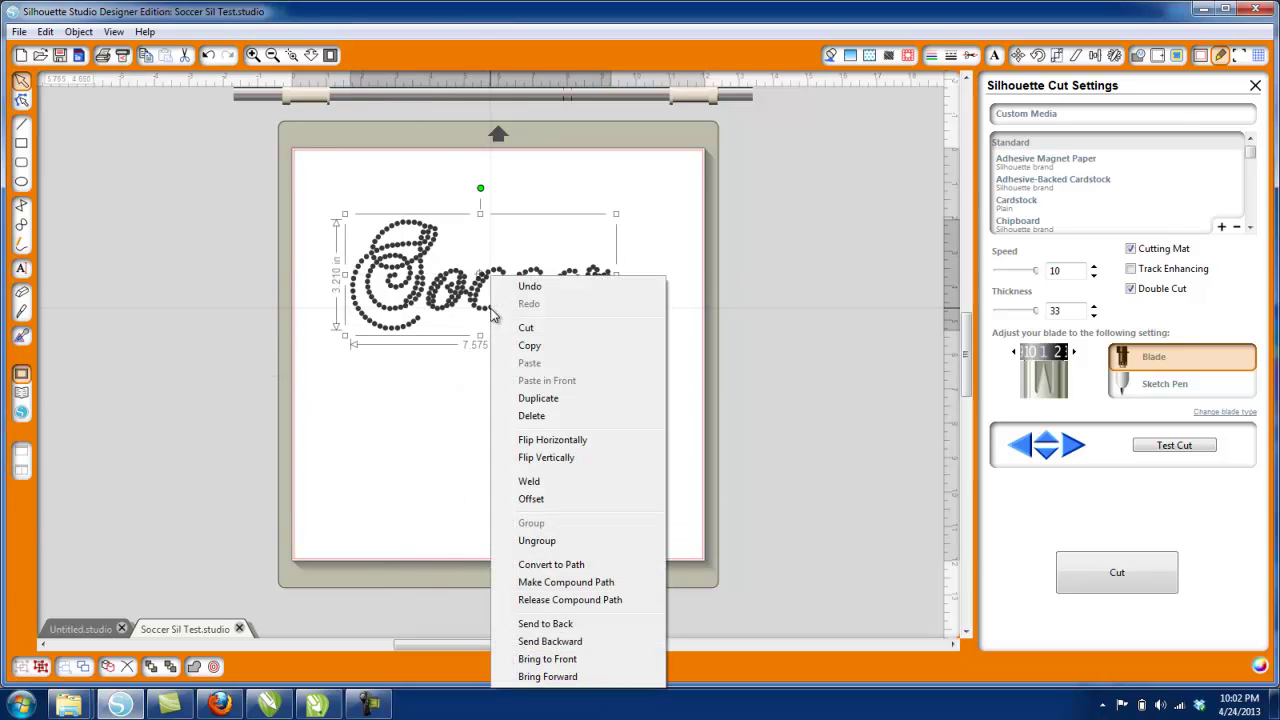
left_click(537, 541)
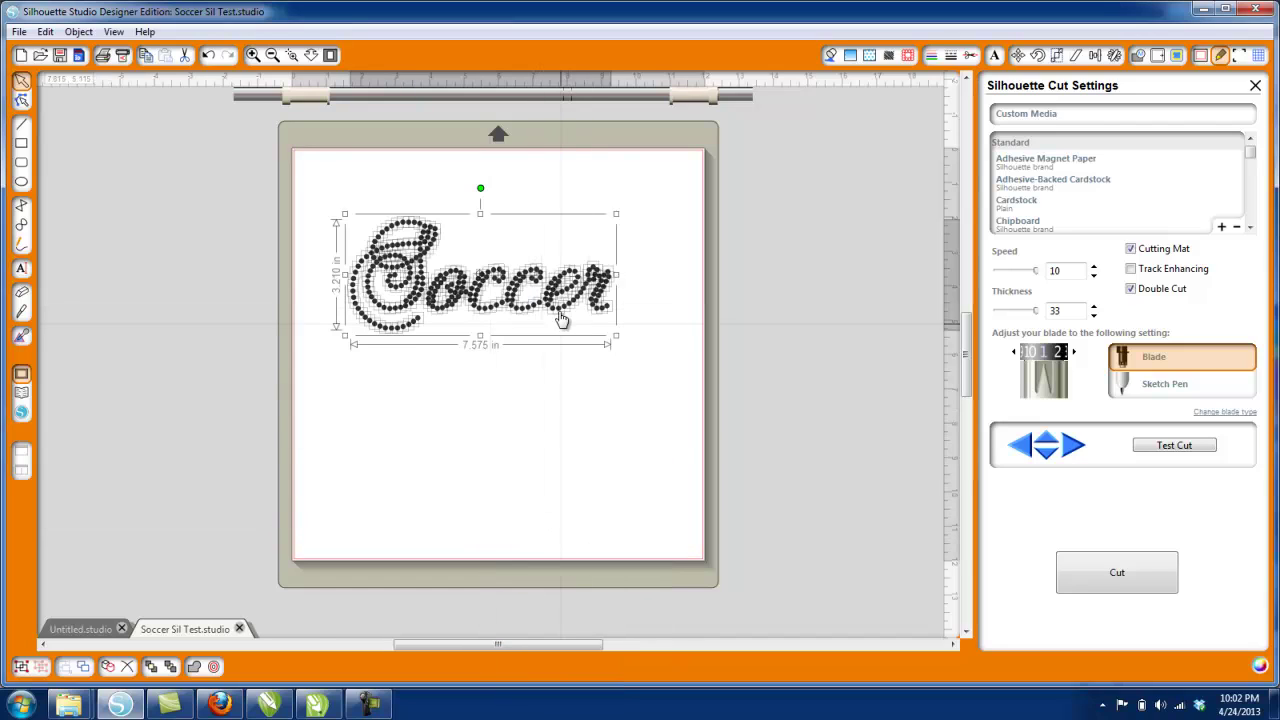
Step: Check the size of single stones at the end of the r and at the tail of the S
left_click(610, 316)
left_click(610, 316)
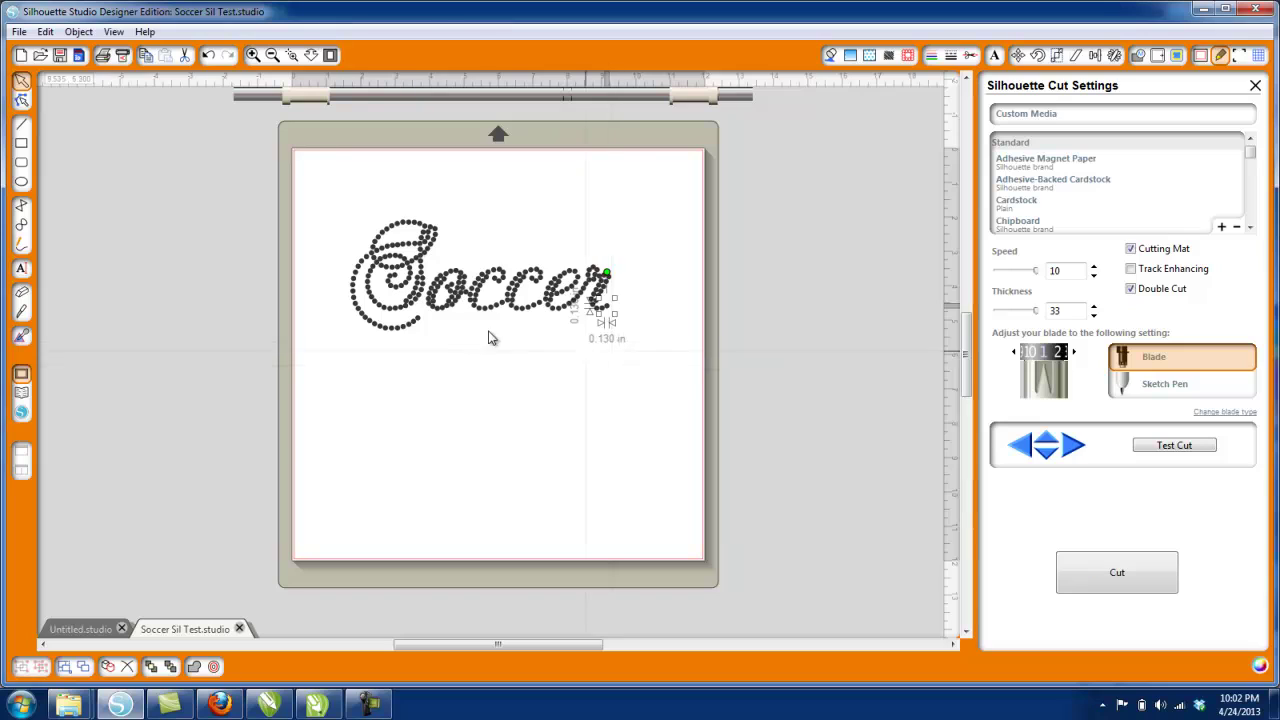
left_click(425, 322)
left_click(422, 320)
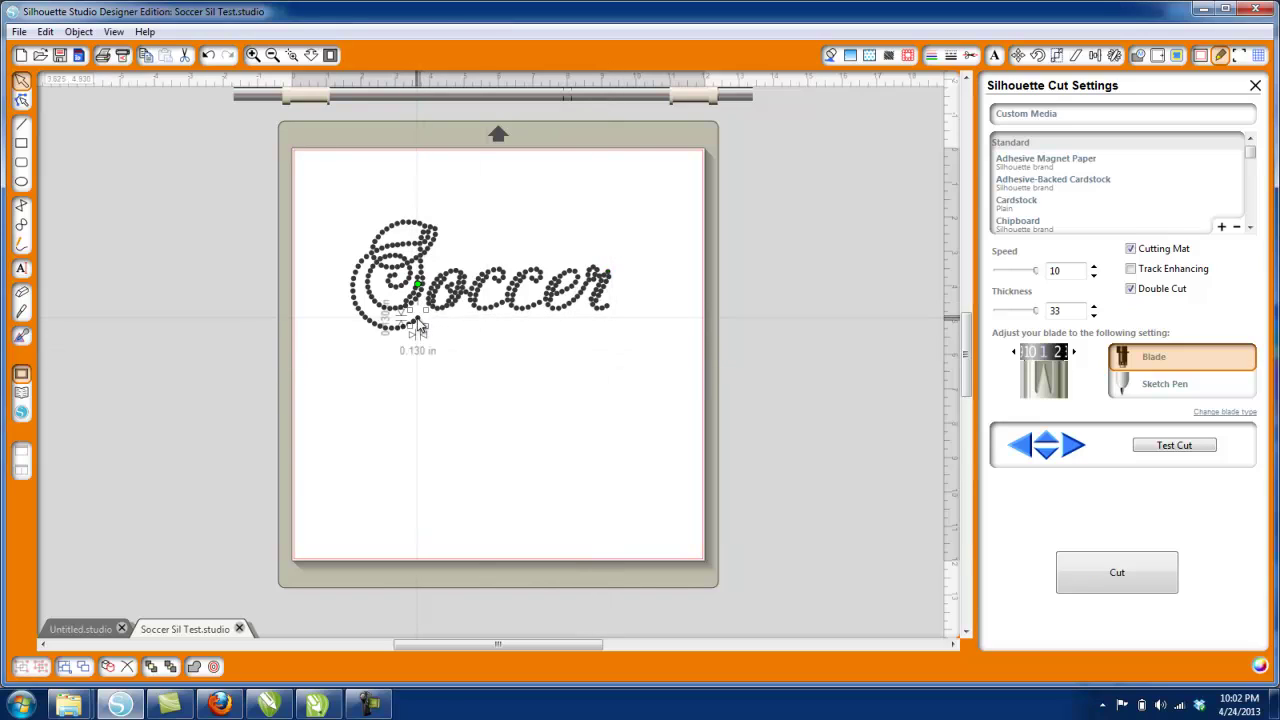
left_click(477, 377)
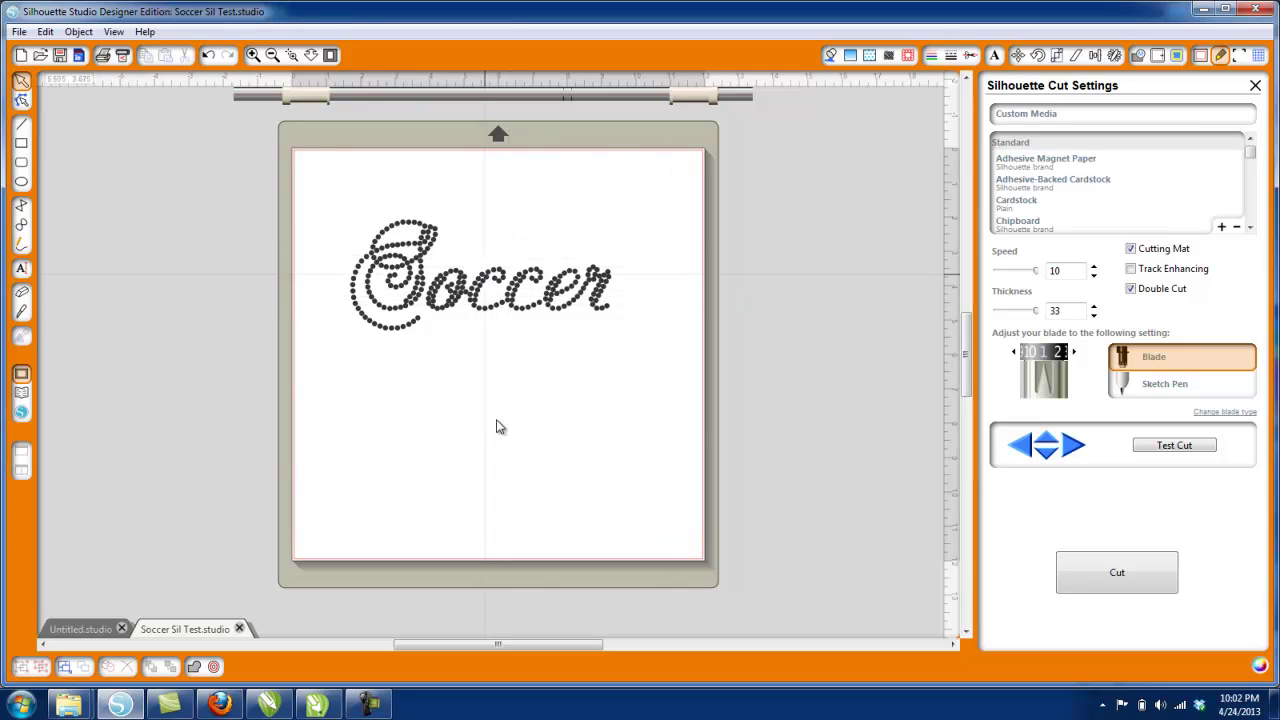
Step: Glance at the design in CorelDRAW, return to Silhouette Studio and delete the entire Soccer design from the page
left_click(320, 705)
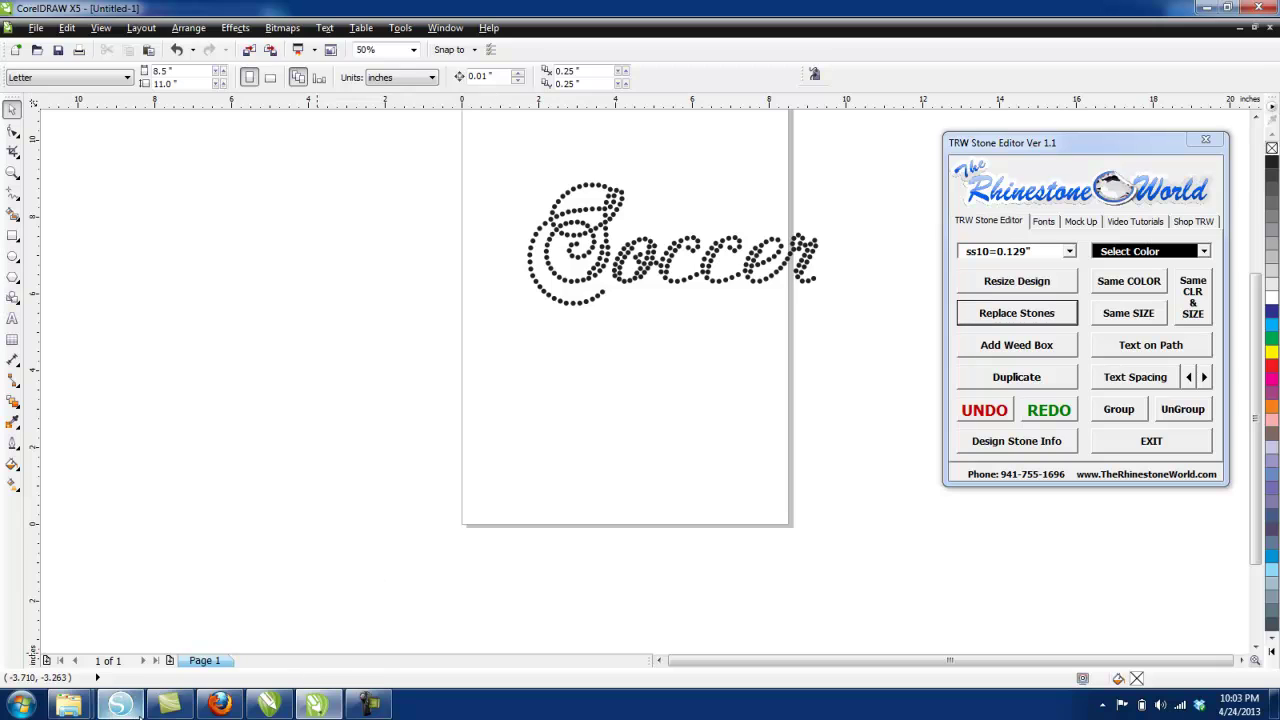
left_click(120, 705)
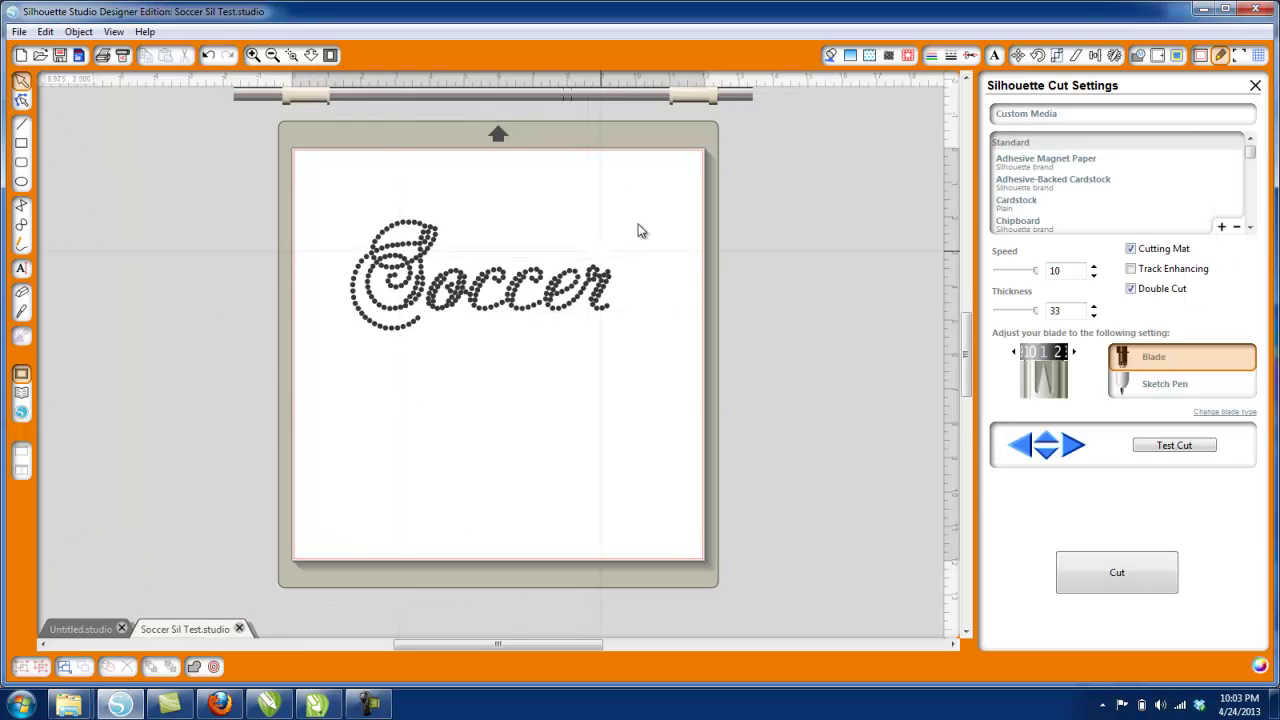
key("ctrl+a")
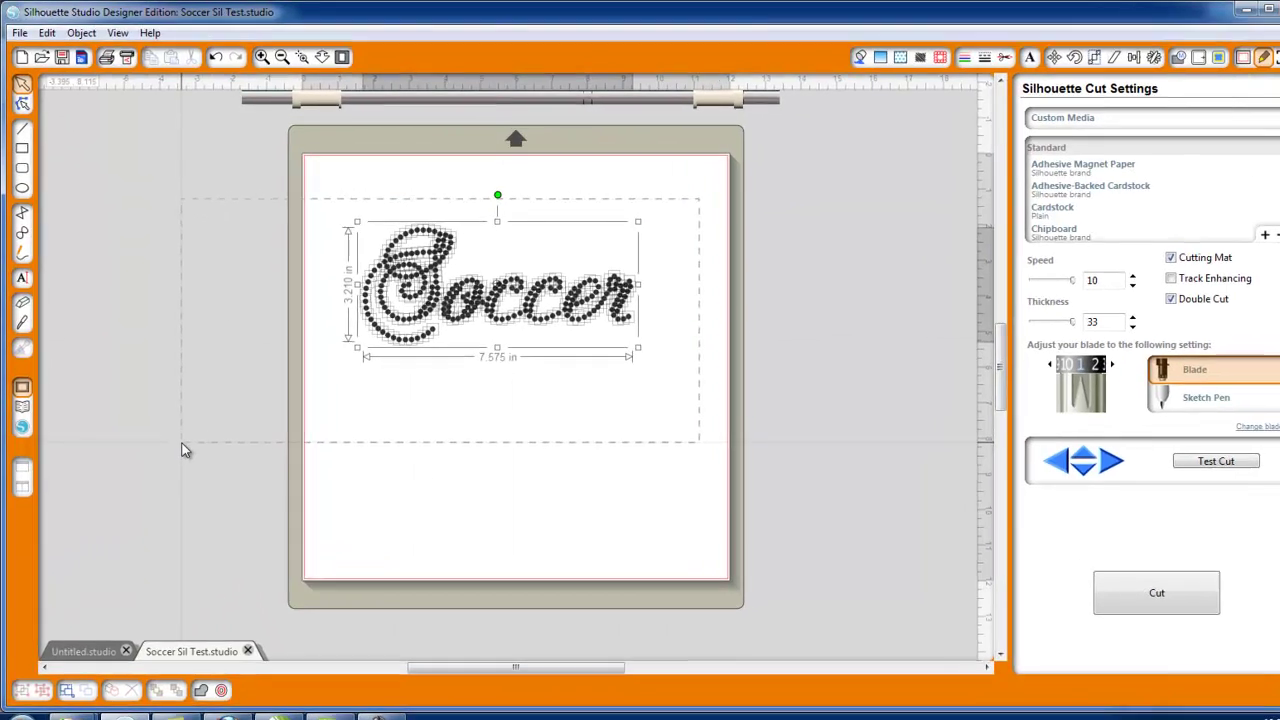
key("Delete")
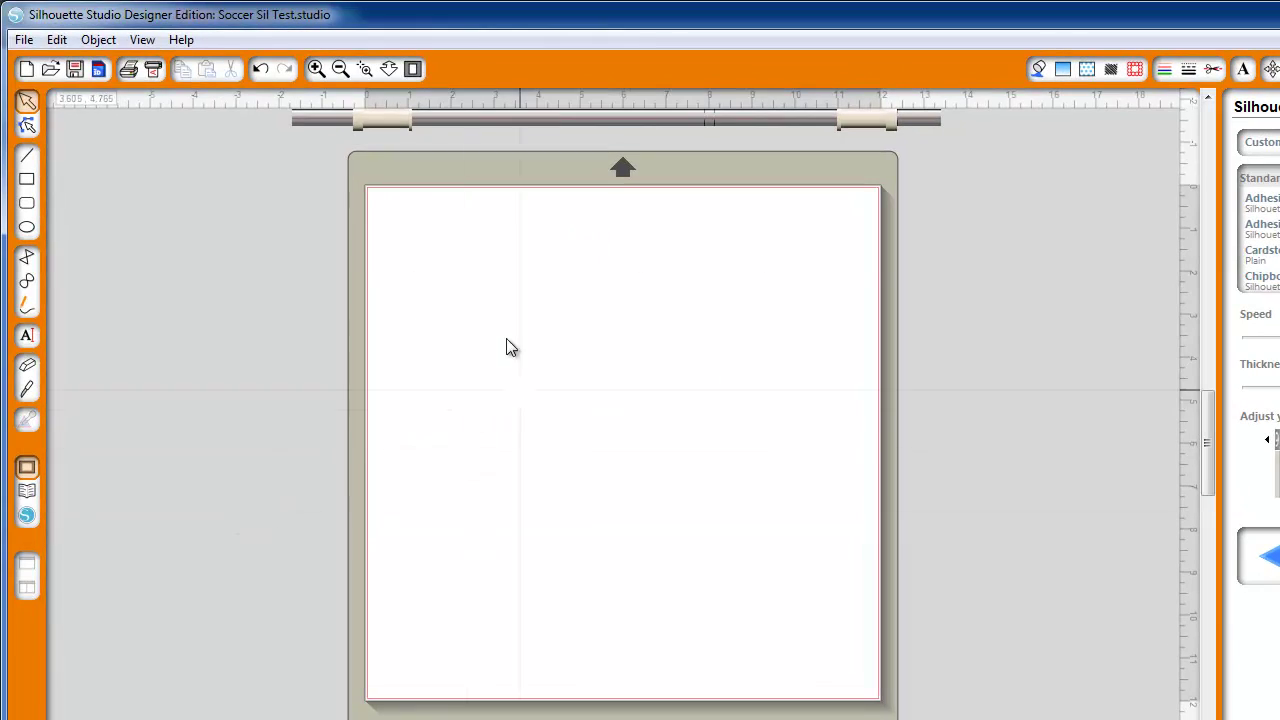
Step: Reopen the "Soccer Sil Test" SVG file from the Dropbox folder with all file types shown
left_click(24, 39)
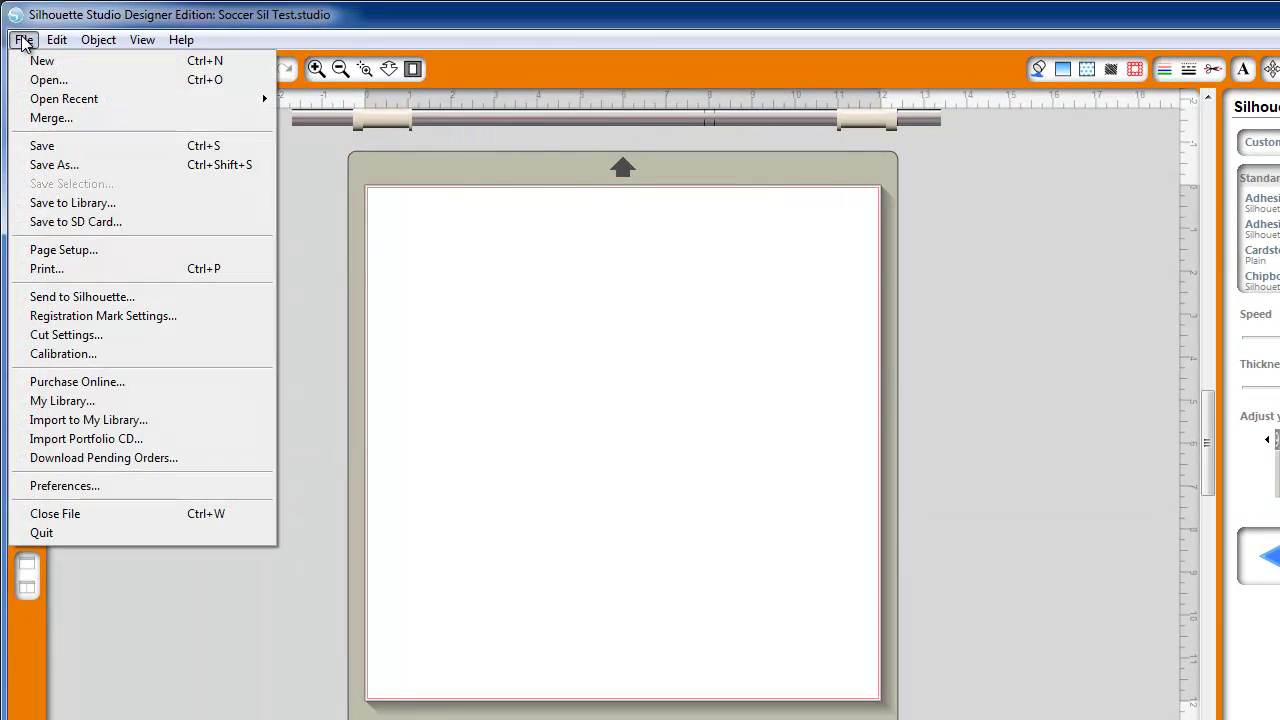
left_click(52, 85)
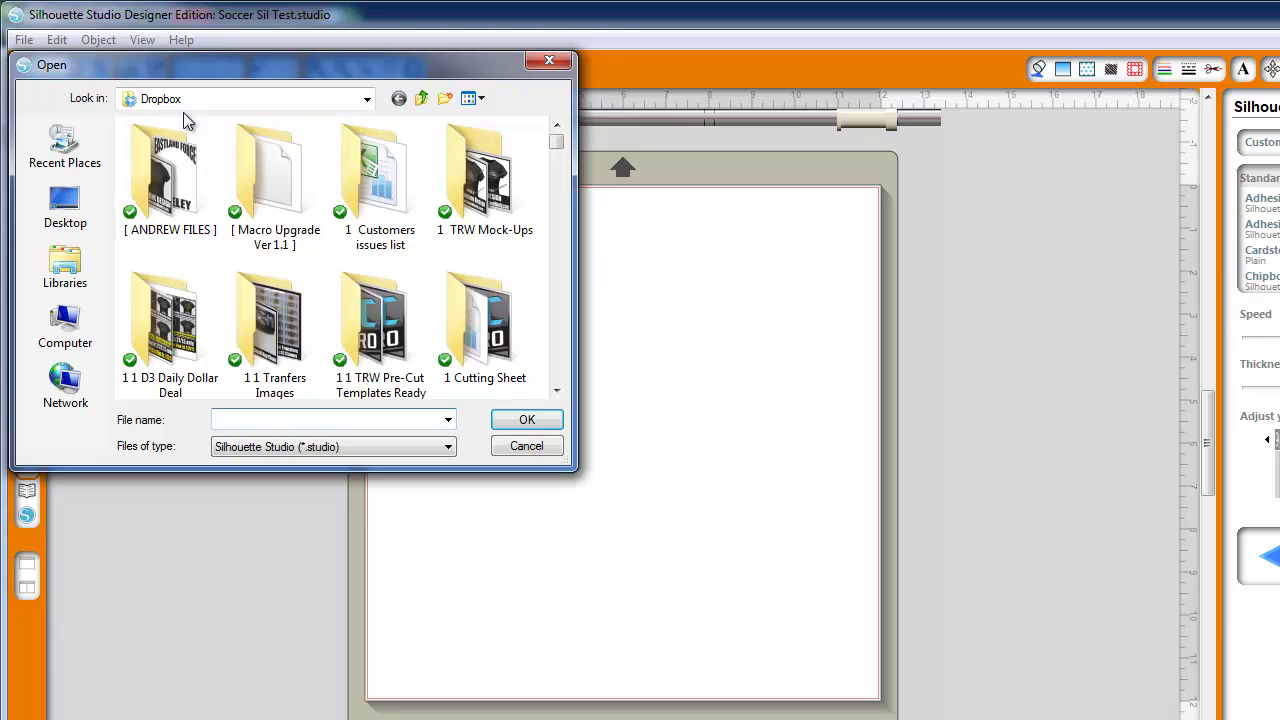
left_click(447, 447)
left_click(337, 586)
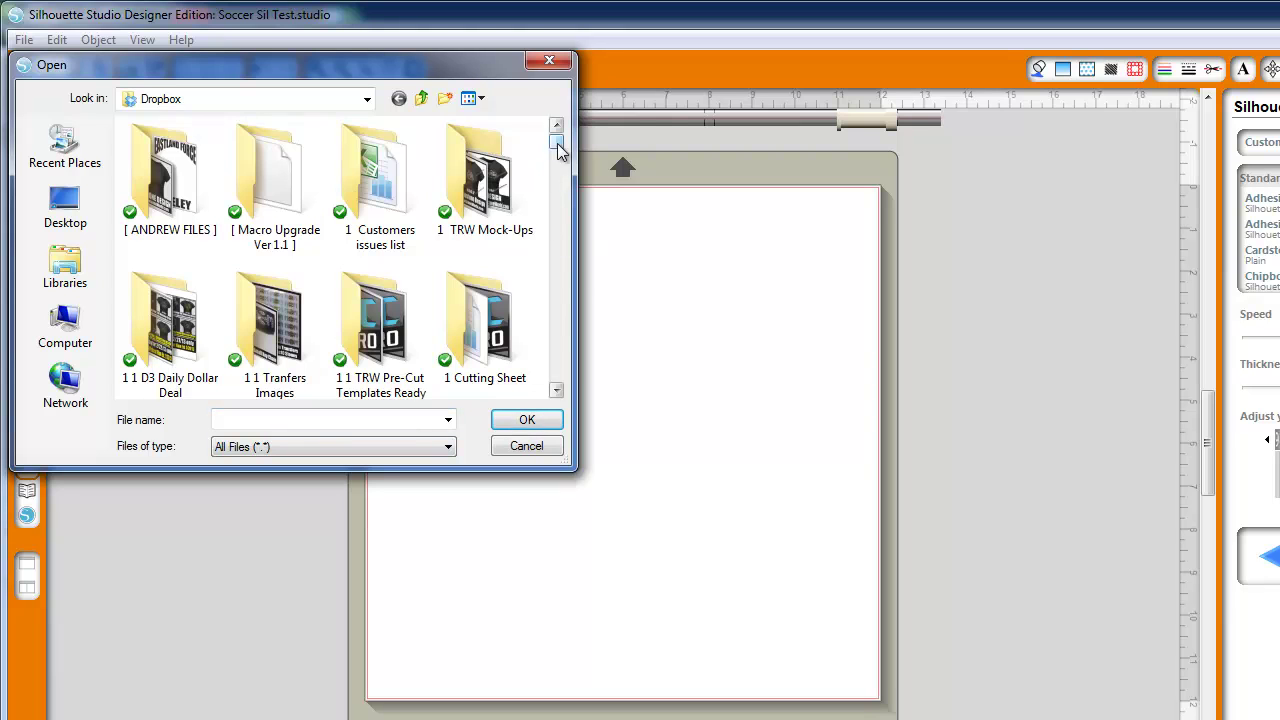
left_click_drag(557, 143, 566, 392)
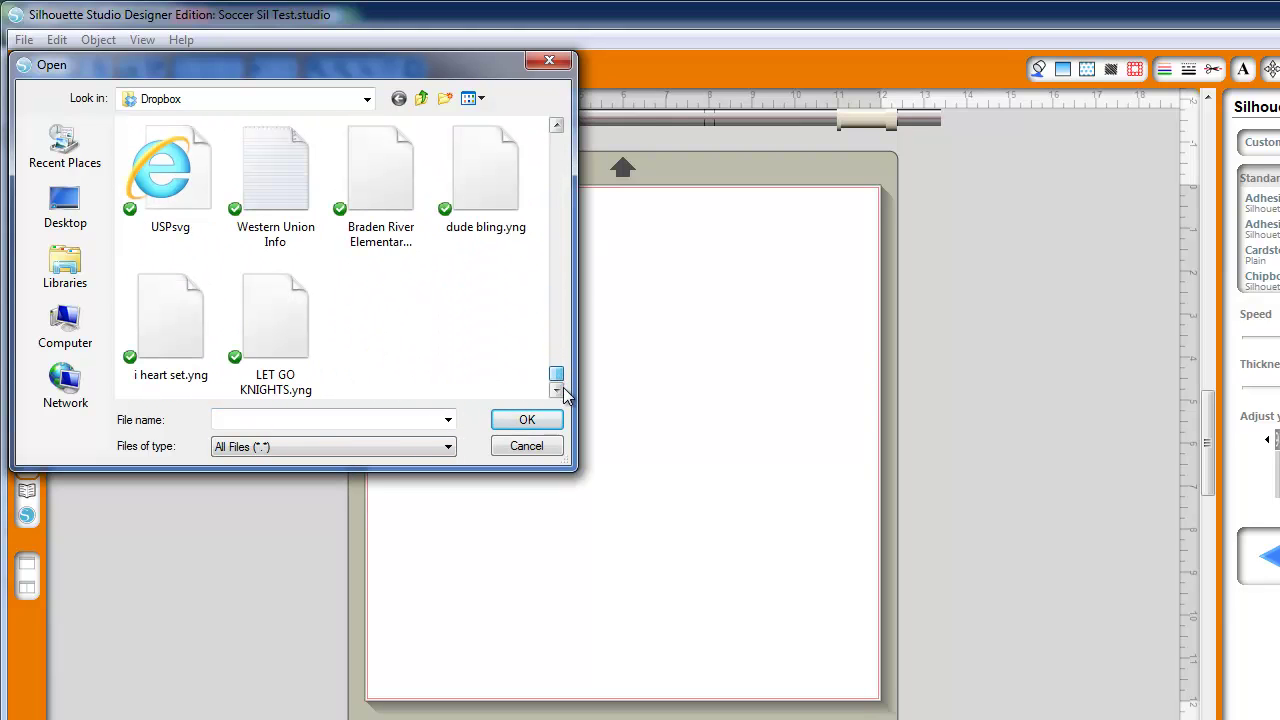
scroll(560, 288, "up", 2)
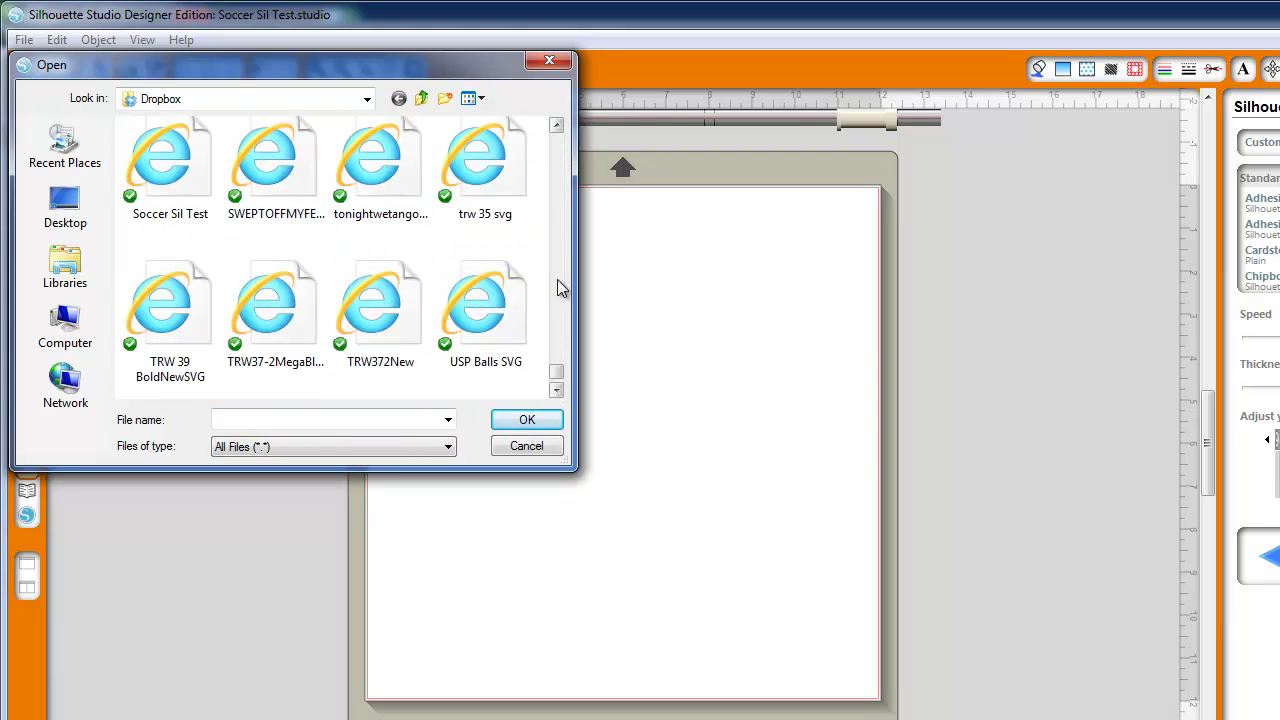
left_click(175, 172)
double_click(172, 178)
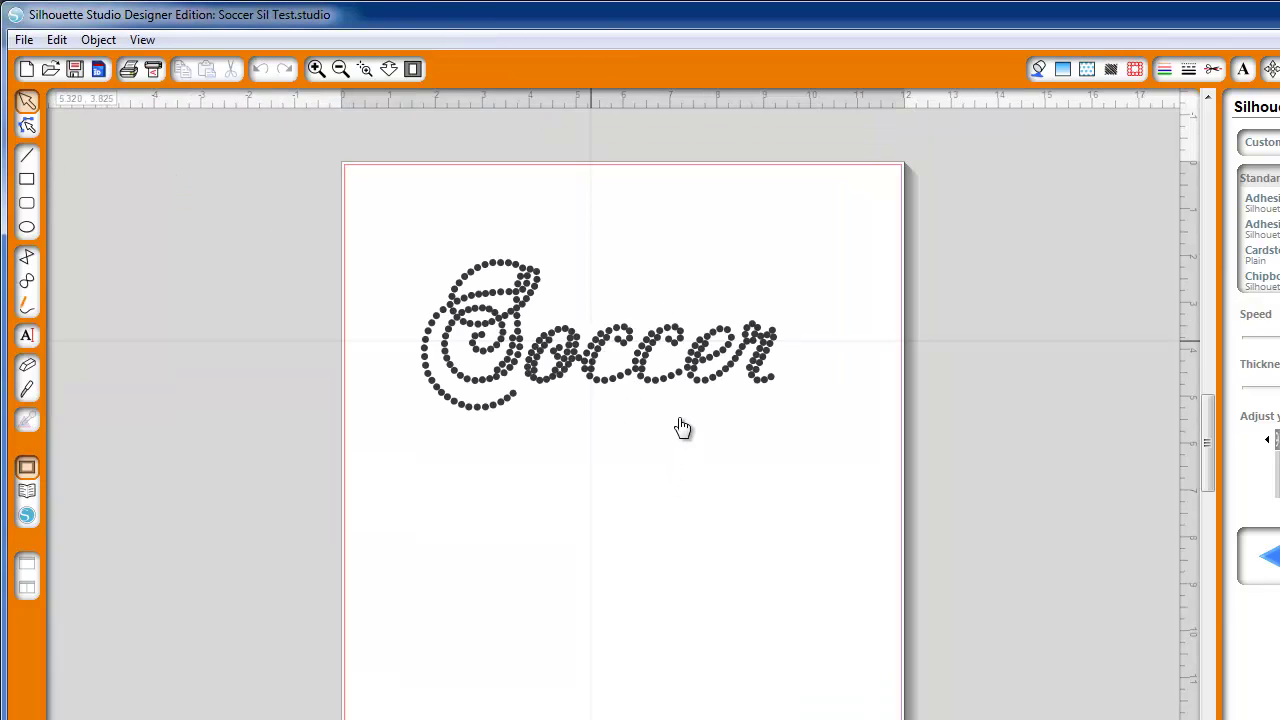
Step: Draw a rectangle about 8.2 × 3.6 in around the Soccer lettering and set the cut style of rectangle and lettering to Cut
left_click(27, 180)
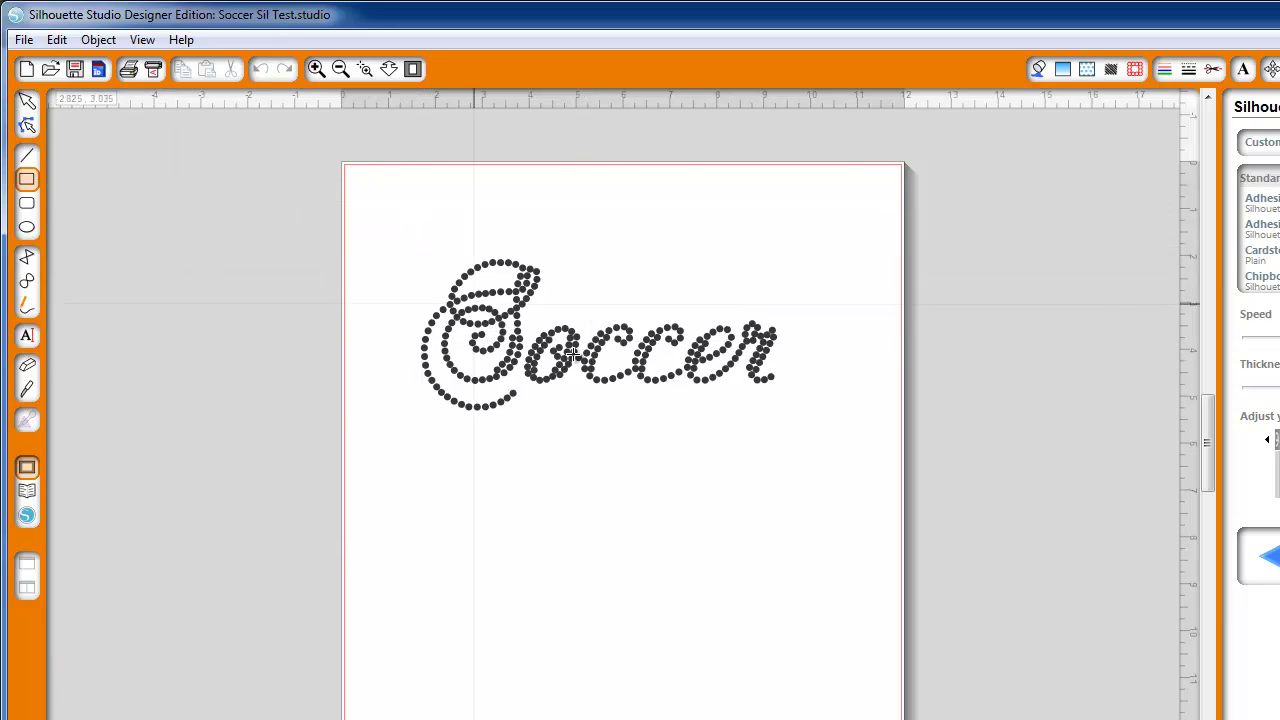
left_click_drag(405, 249, 791, 424)
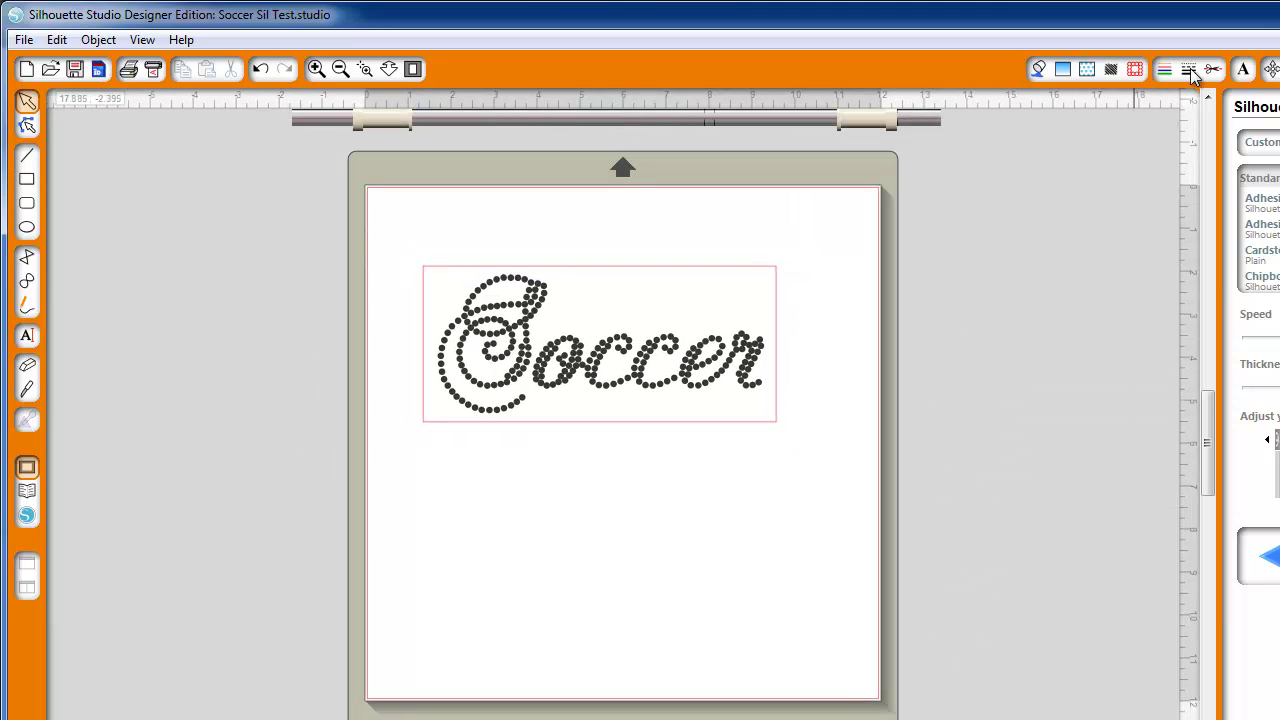
left_click(1216, 68)
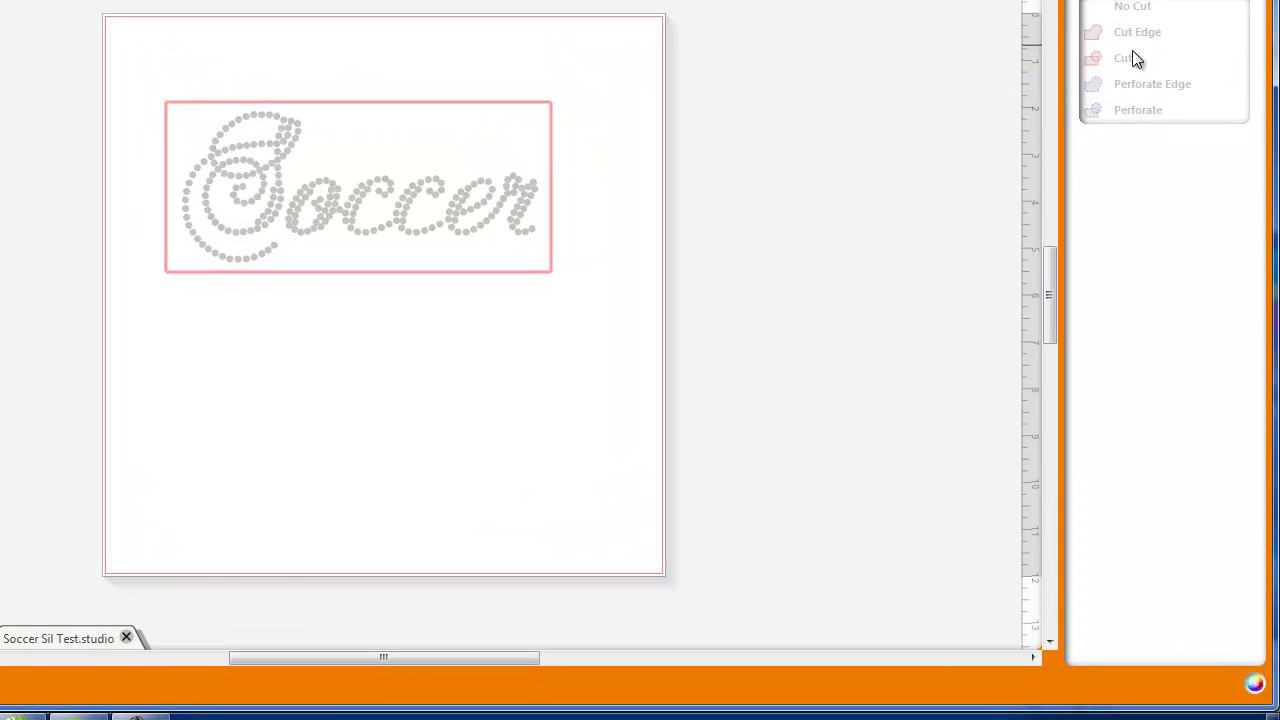
left_click_drag(600, 84, 118, 321)
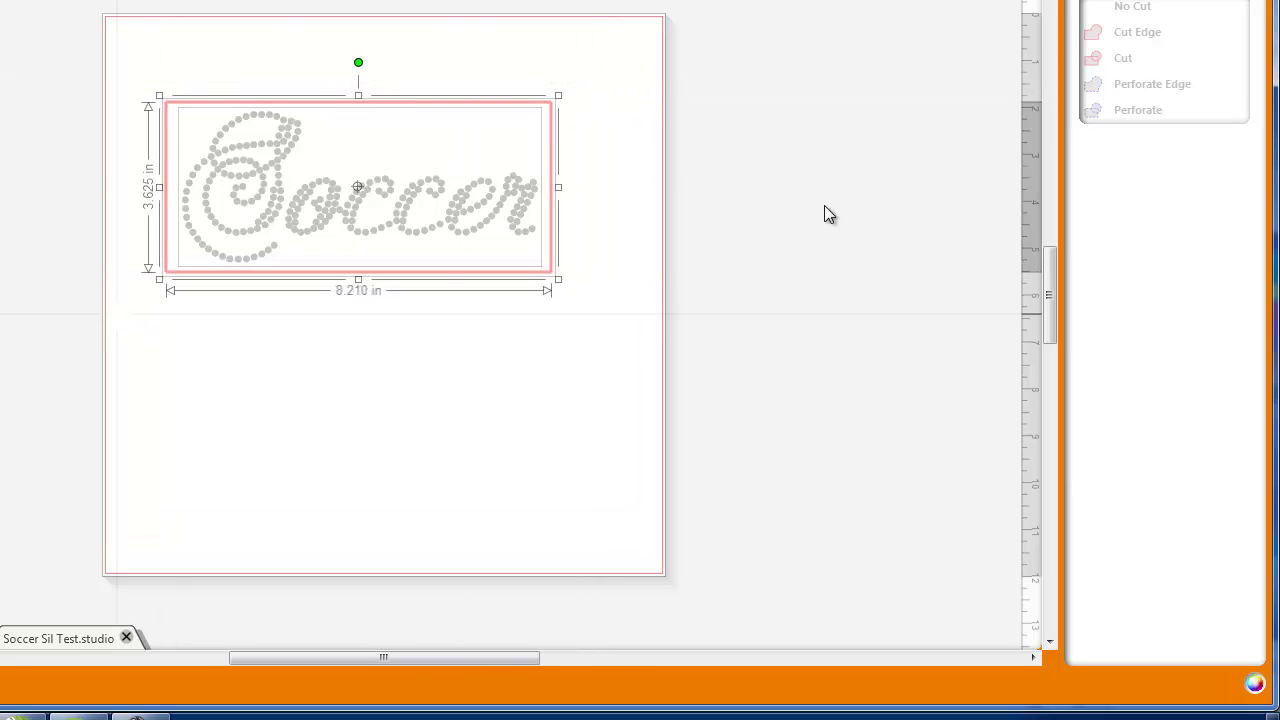
left_click(1131, 62)
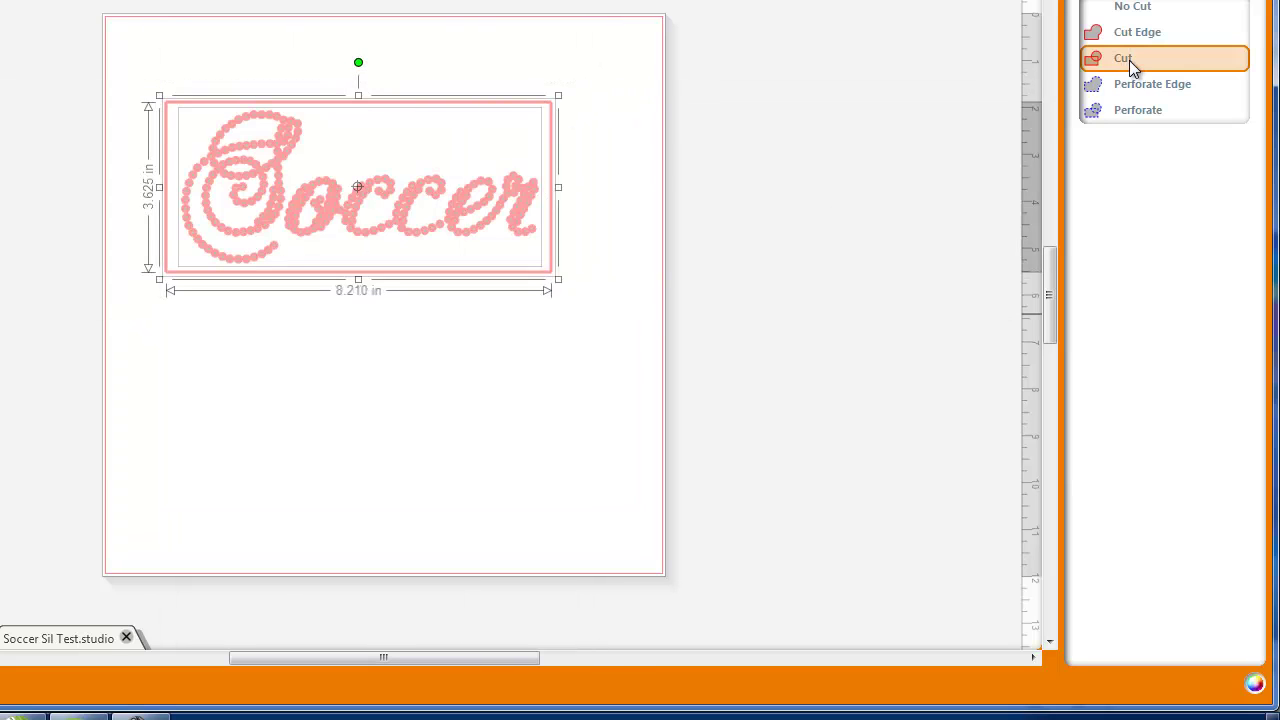
left_click(598, 229)
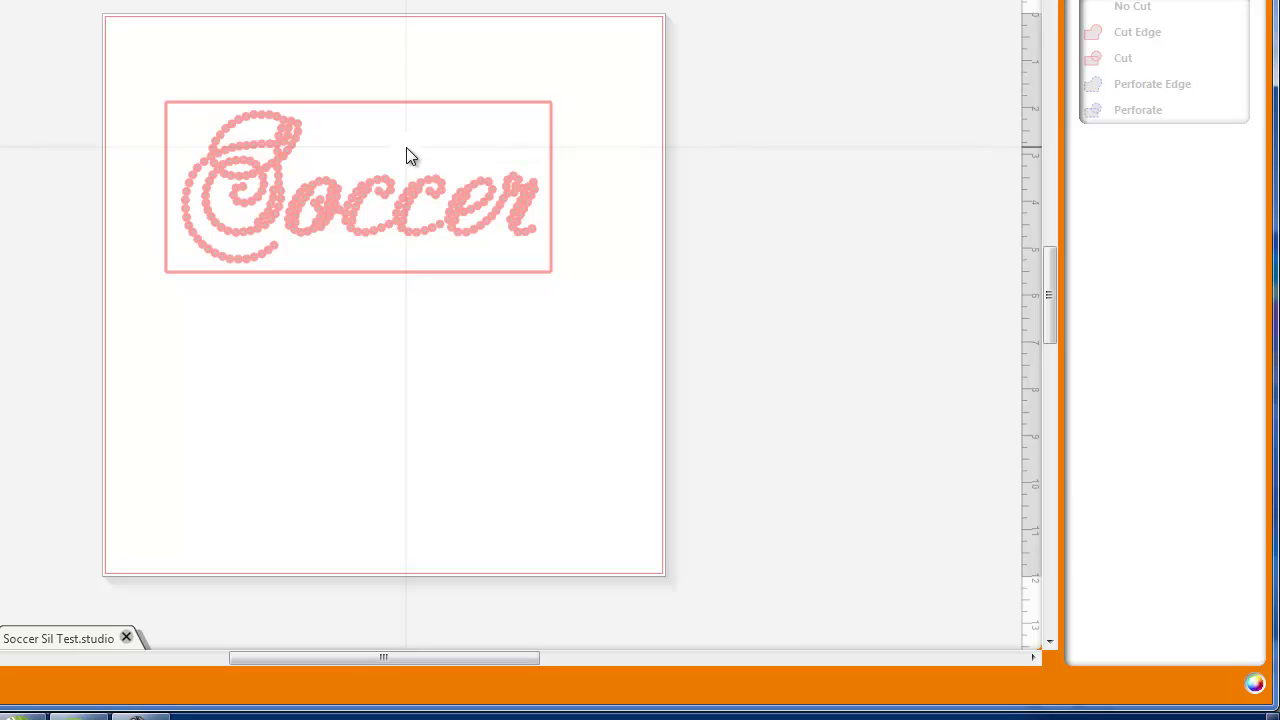
Step: Switch to CorelDRAW and examine the stones of the Soccer lettering
left_click(79, 716)
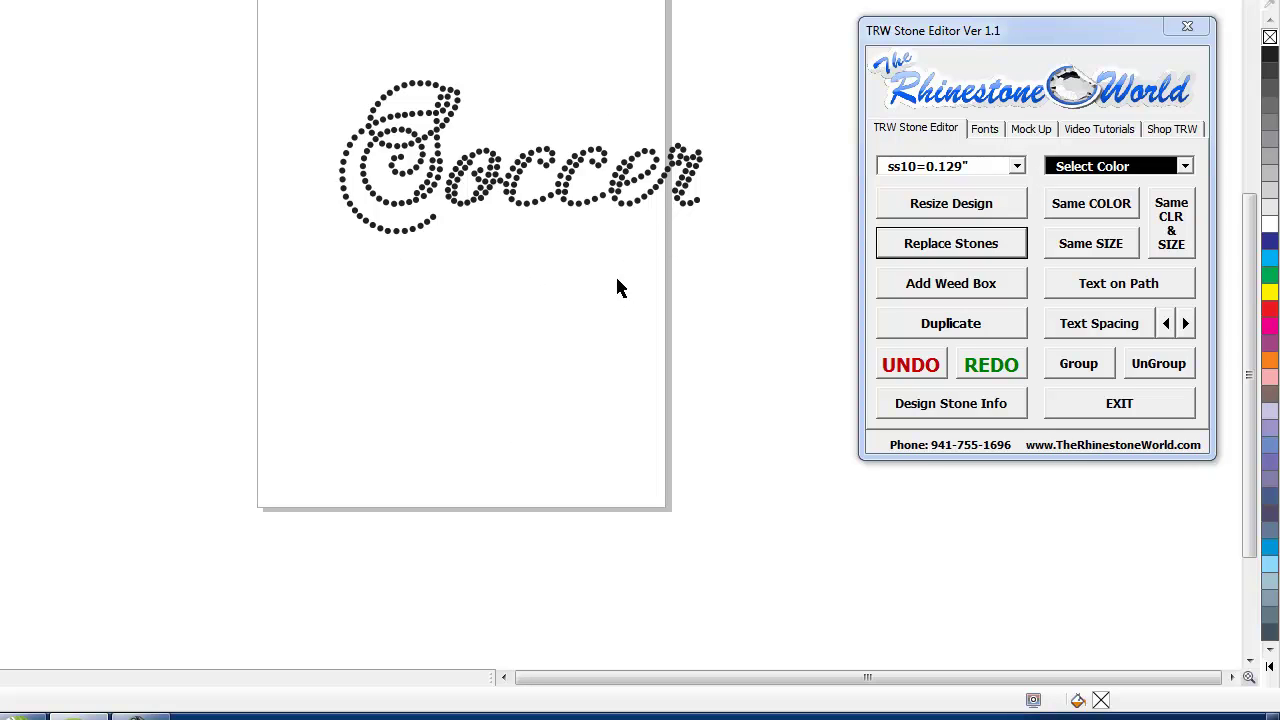
scroll(690, 119, "up", 2)
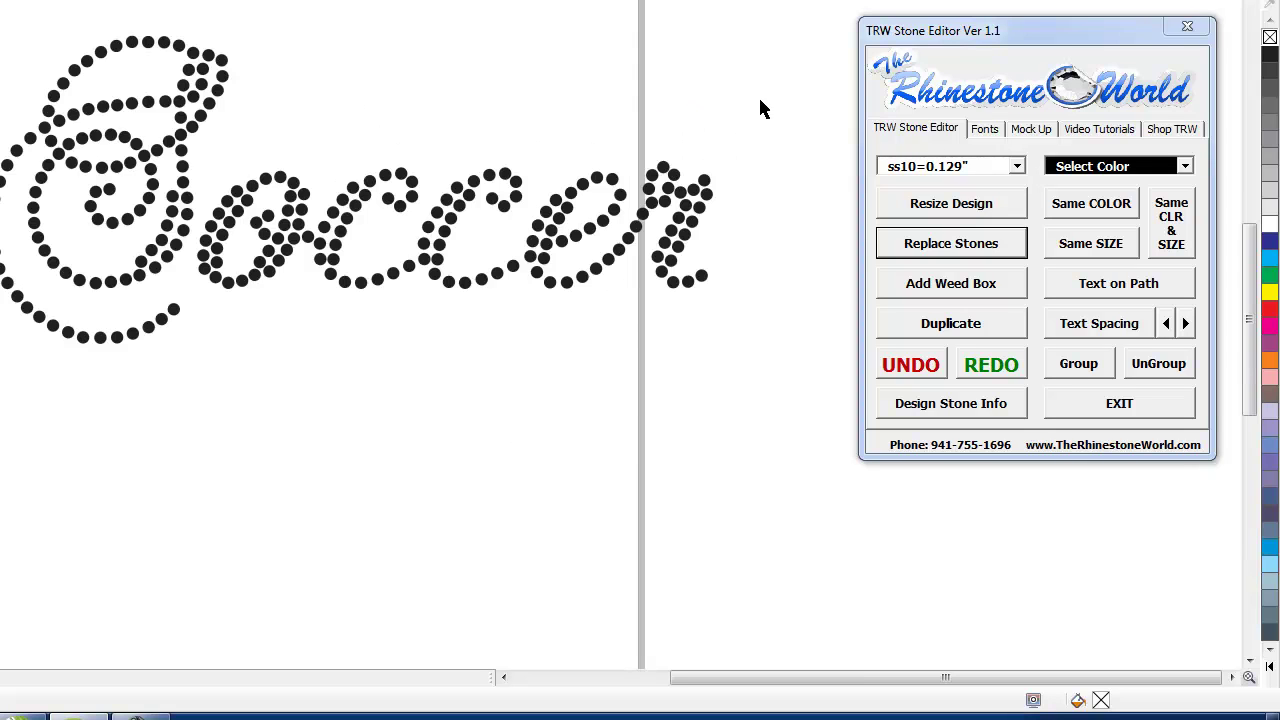
scroll(590, 168, "down", 2)
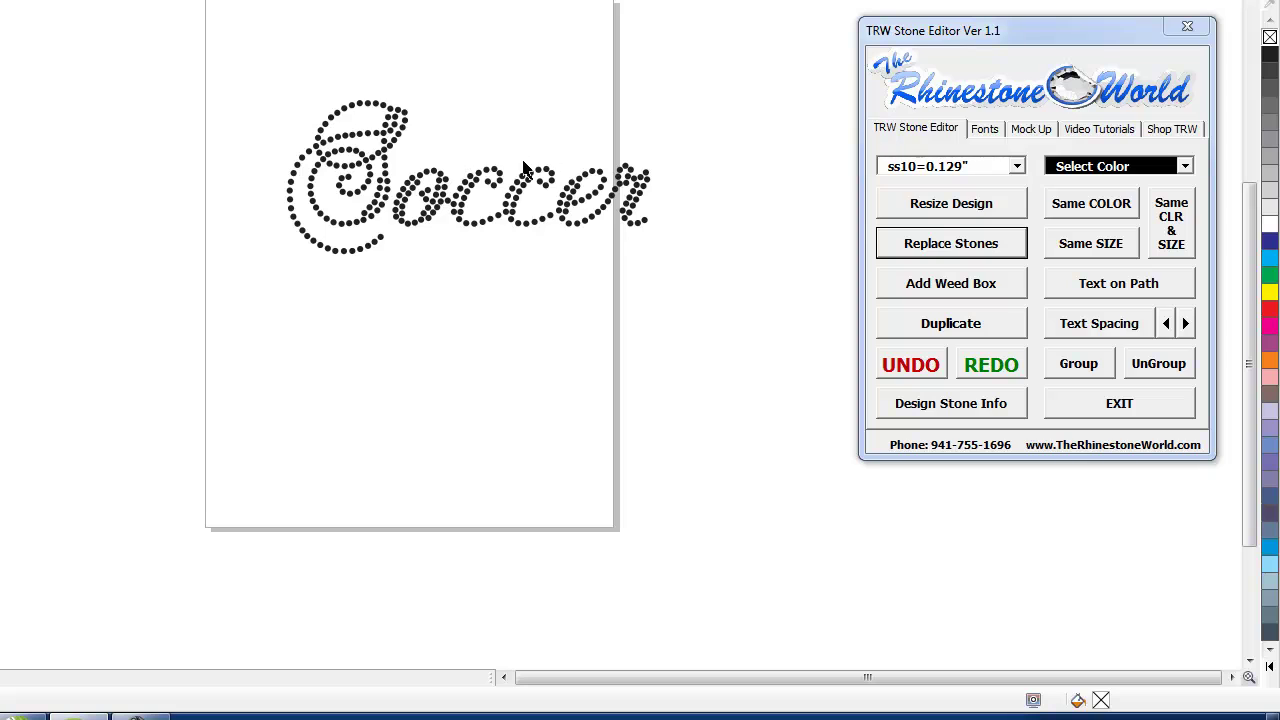